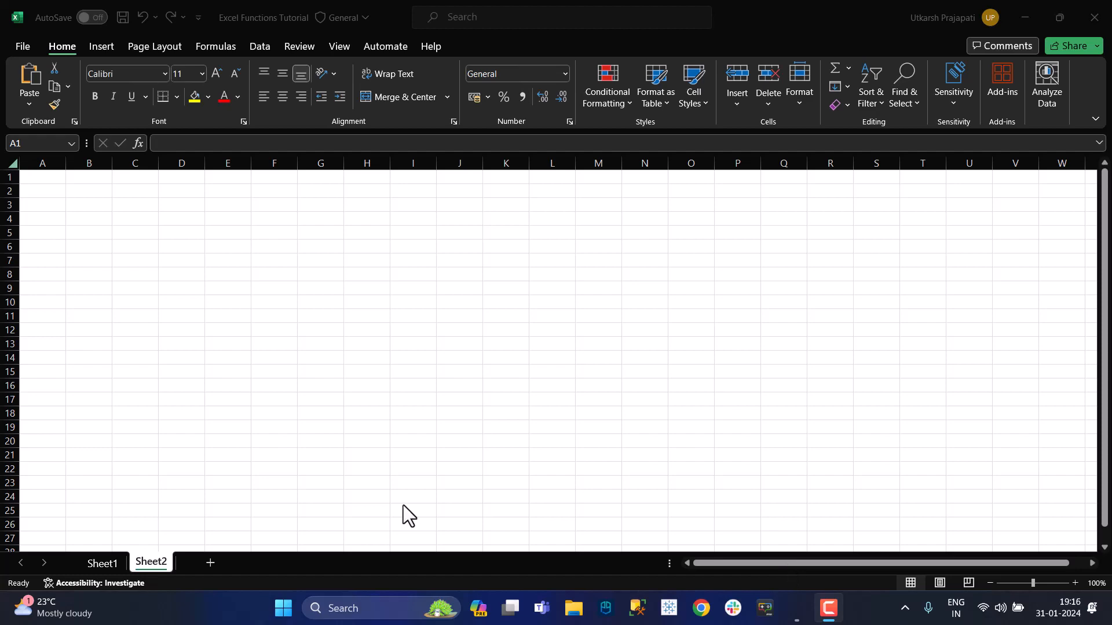
- Switch to the Sheet1 worksheet that holds the order data and the practice questions
click(95, 565)
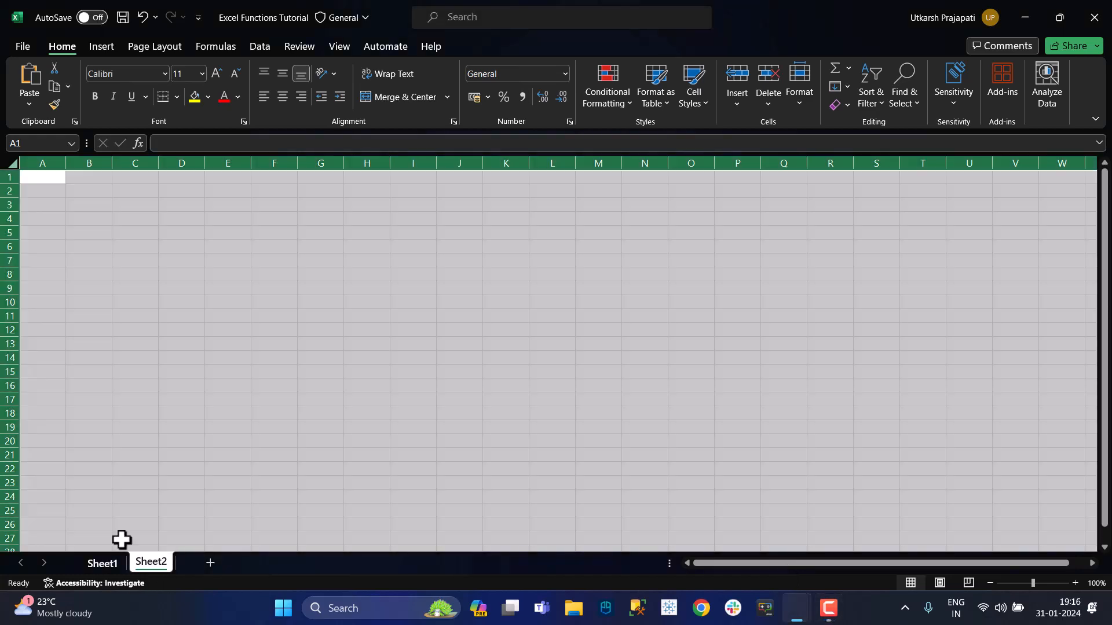
click(152, 508)
click(99, 562)
- Examine the practice questions from A22 down and the order table in A1:I19, especially the Q1 OR and Q2 AND tasks
scroll(157, 471, down, 4)
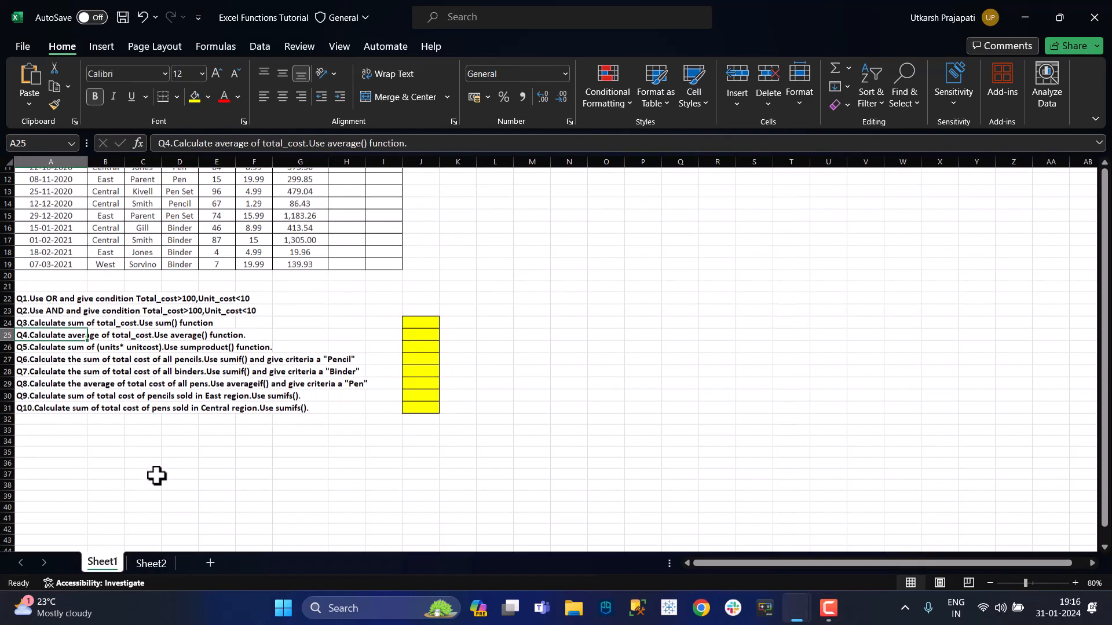
drag(38, 300, 42, 405)
scroll(42, 406, up, 4)
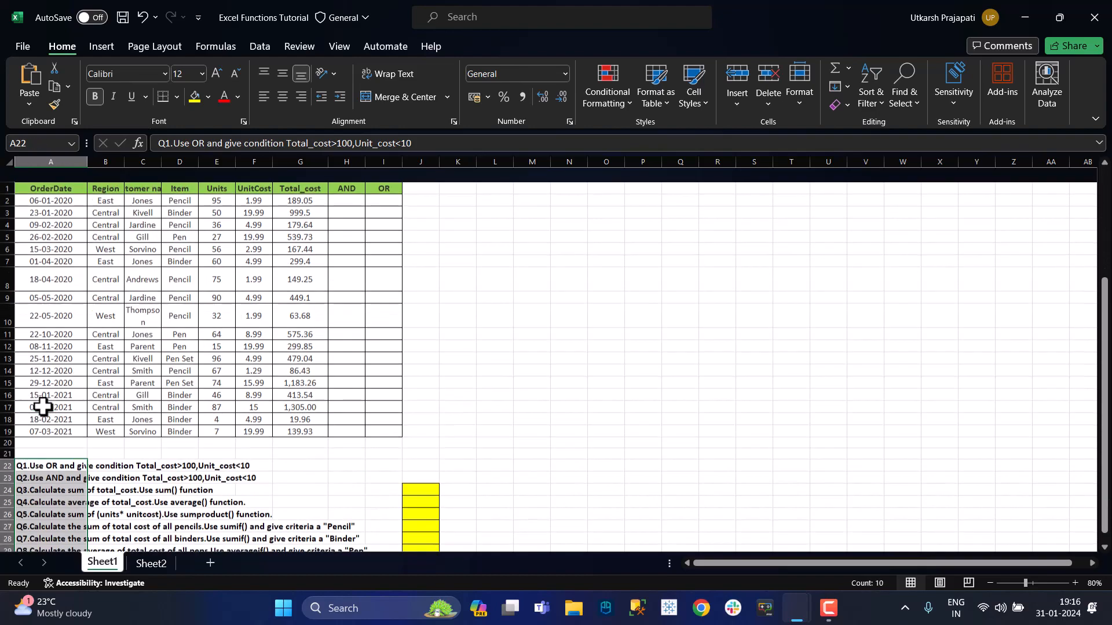
drag(30, 174, 372, 419)
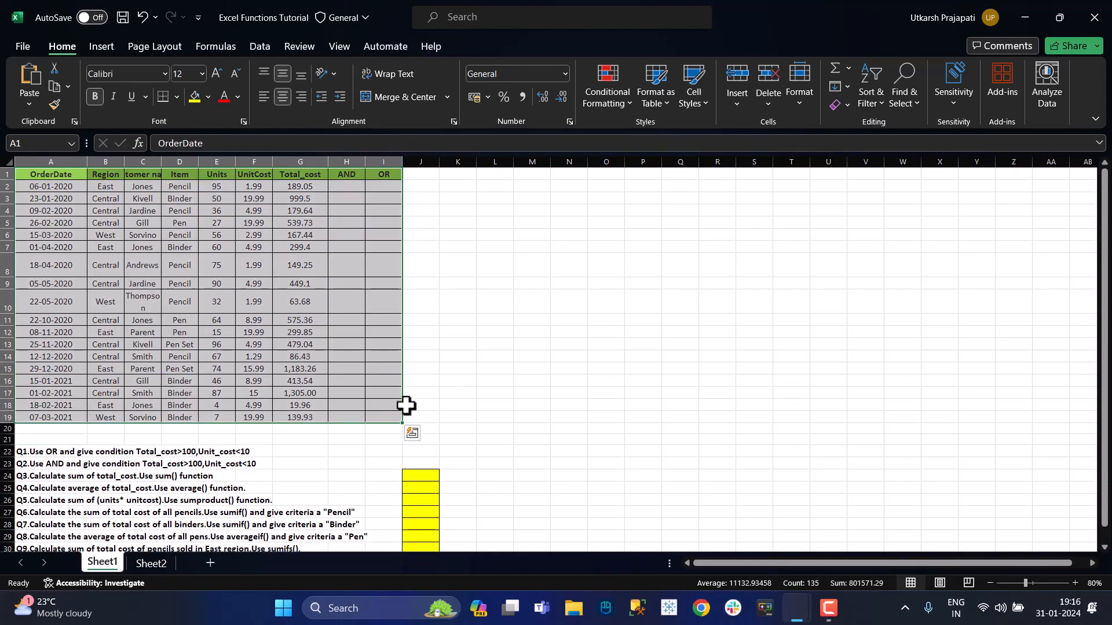
scroll(241, 450, down, 4)
scroll(242, 451, up, 4)
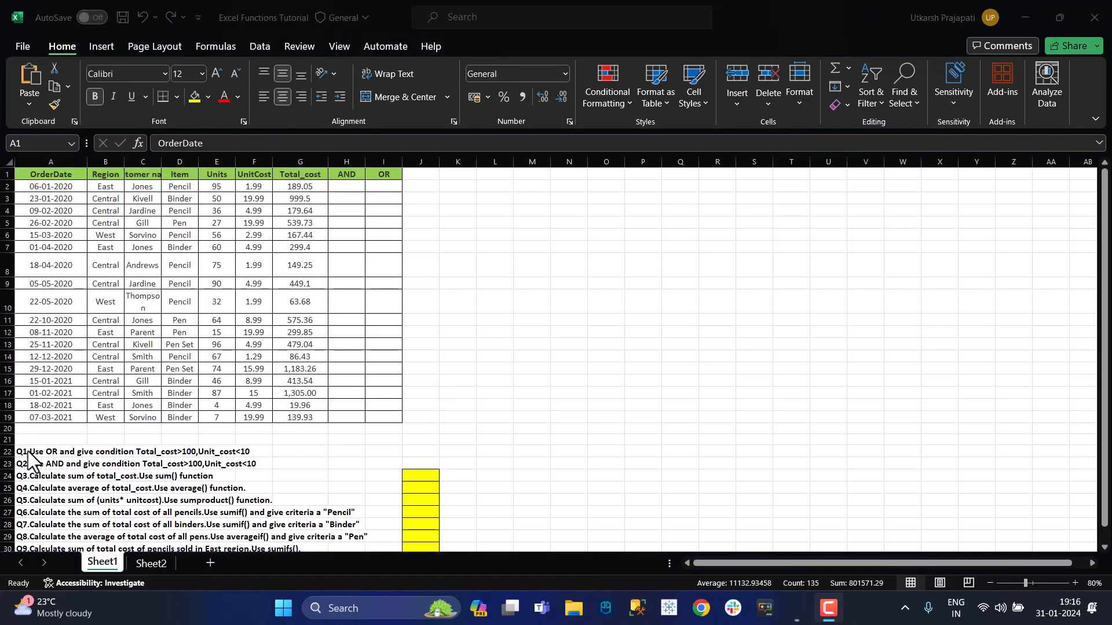
click(27, 450)
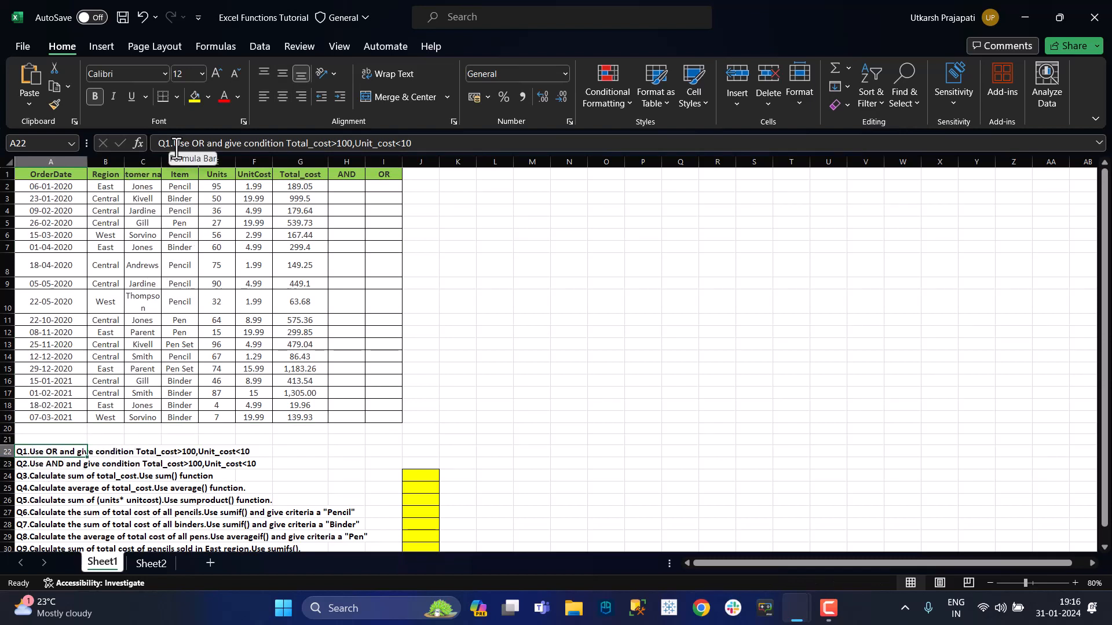
click(451, 146)
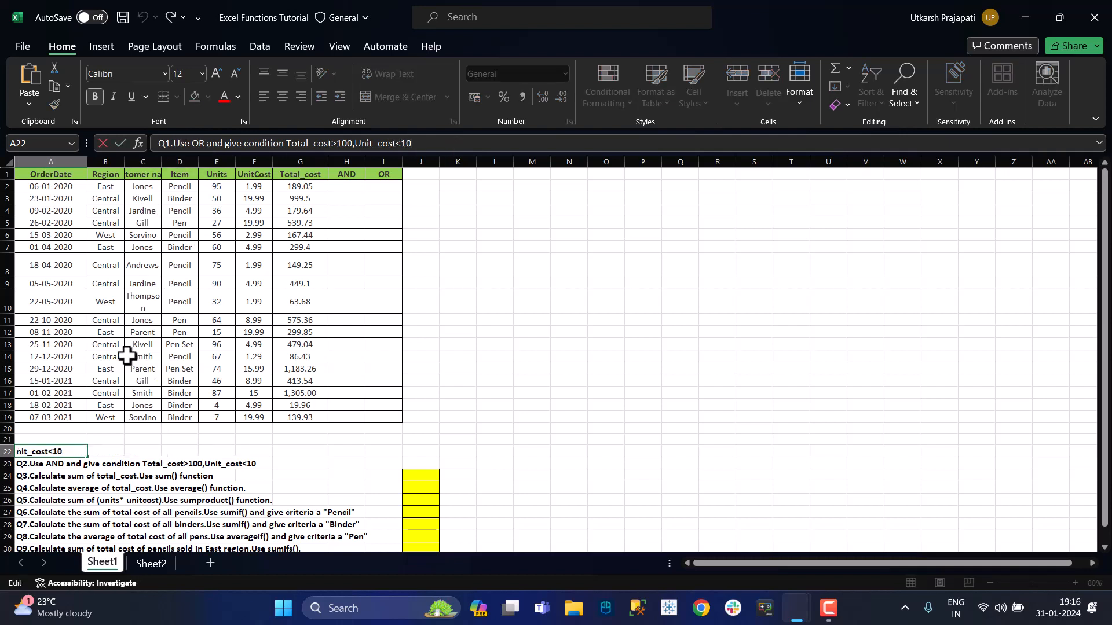
click(81, 462)
click(66, 457)
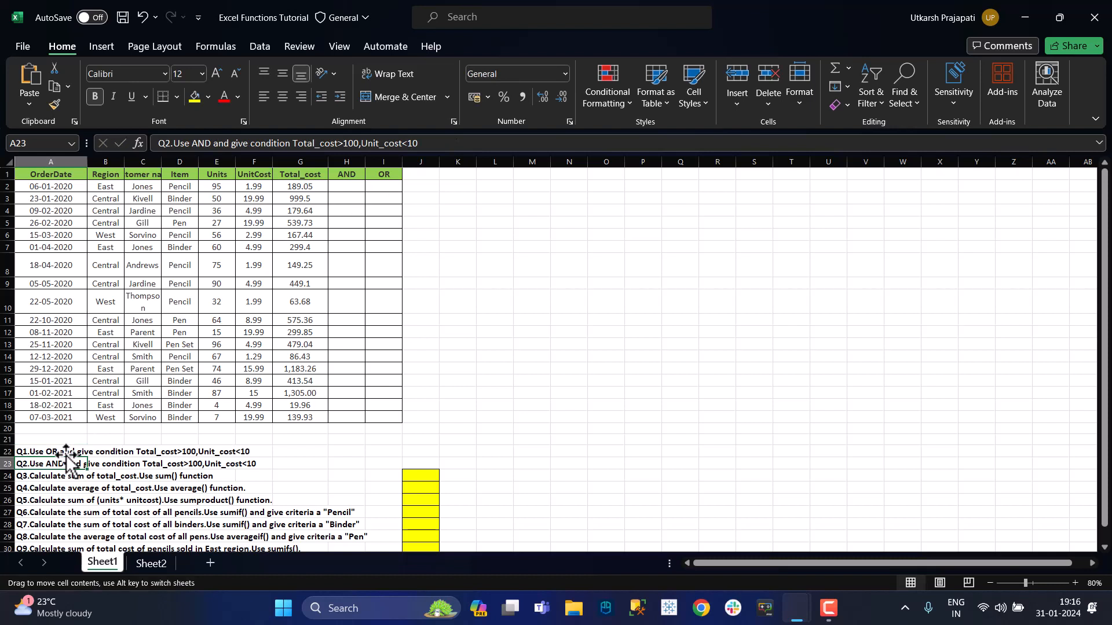
click(61, 452)
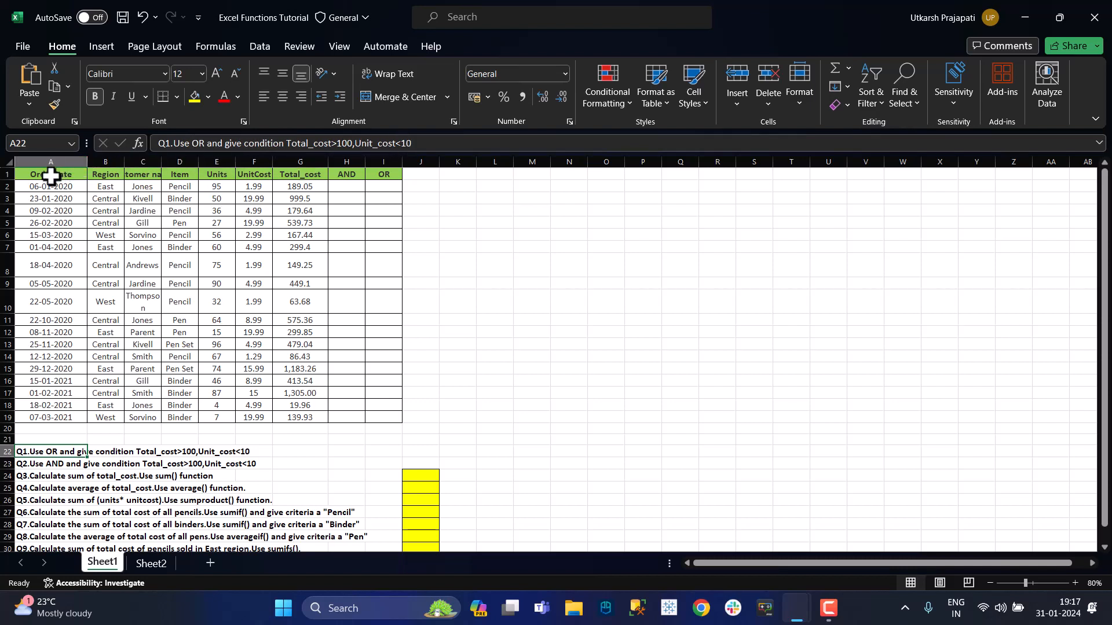
click(324, 371)
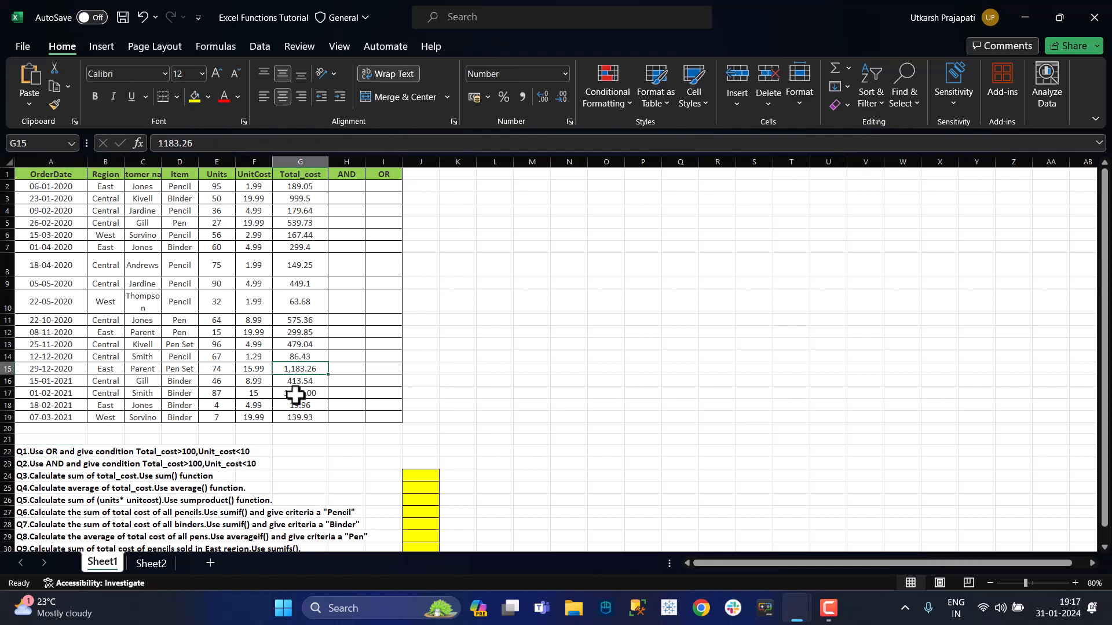
drag(49, 174, 377, 416)
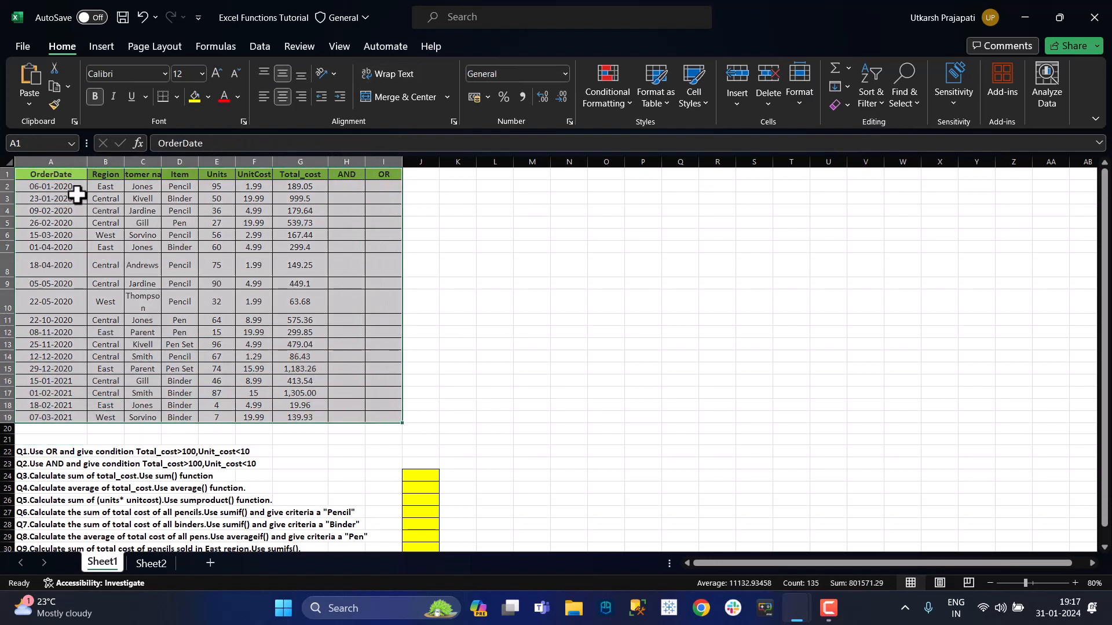
- Auto-fit the width of column C to its Customer name header
click(116, 172)
click(140, 174)
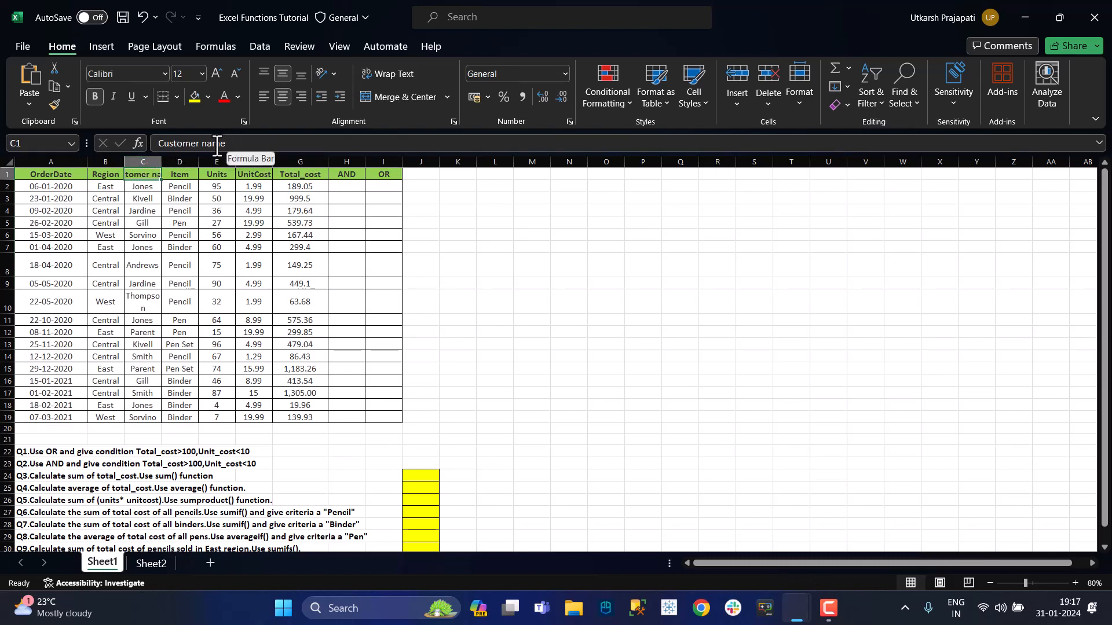
double_click(162, 161)
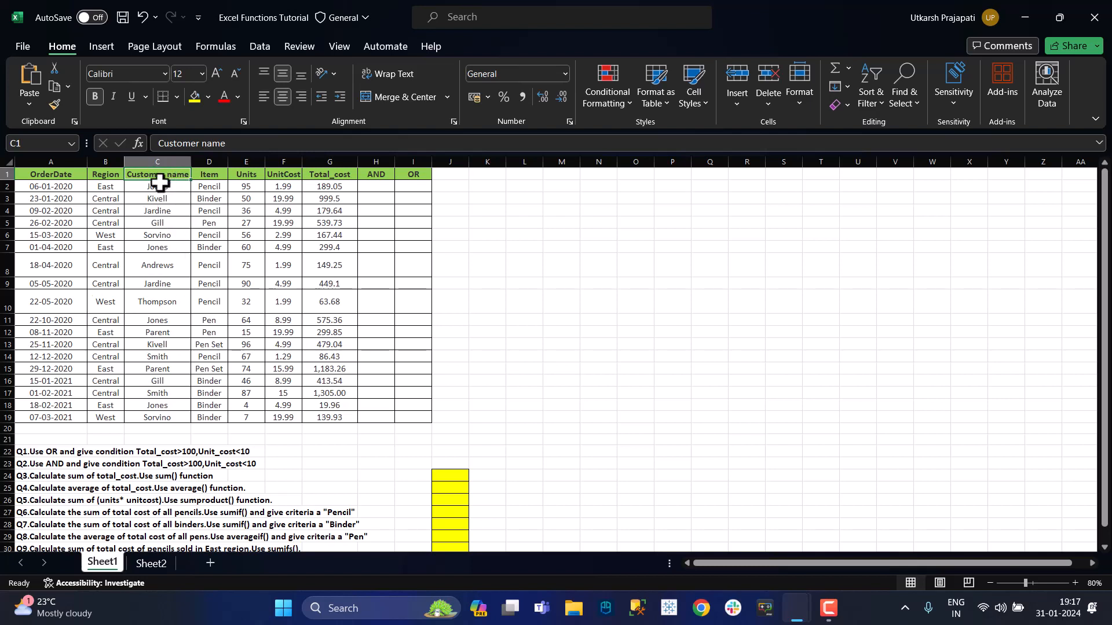
- Review the headers from Item to OR, the conditions in Q1, and the first data row's cost and result cells
click(215, 174)
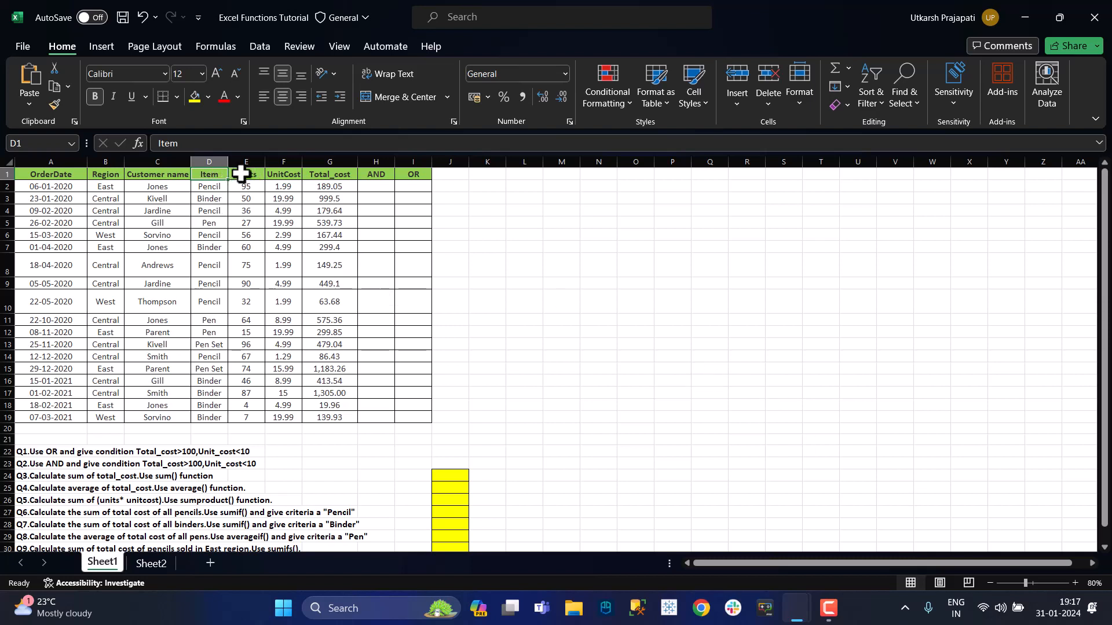
click(283, 173)
click(318, 171)
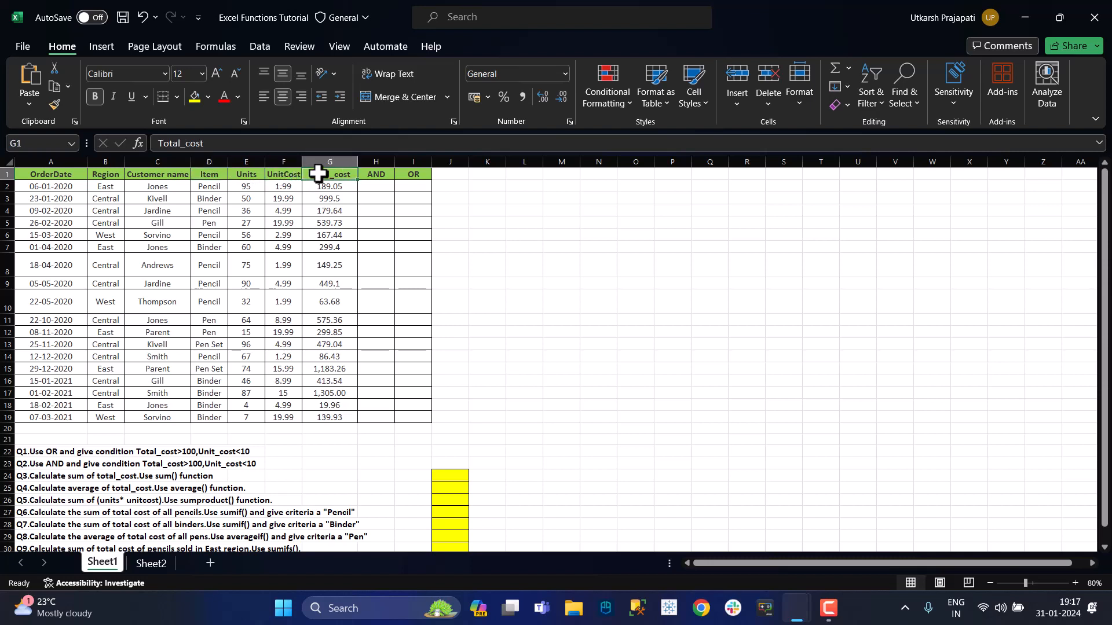
click(379, 170)
click(401, 176)
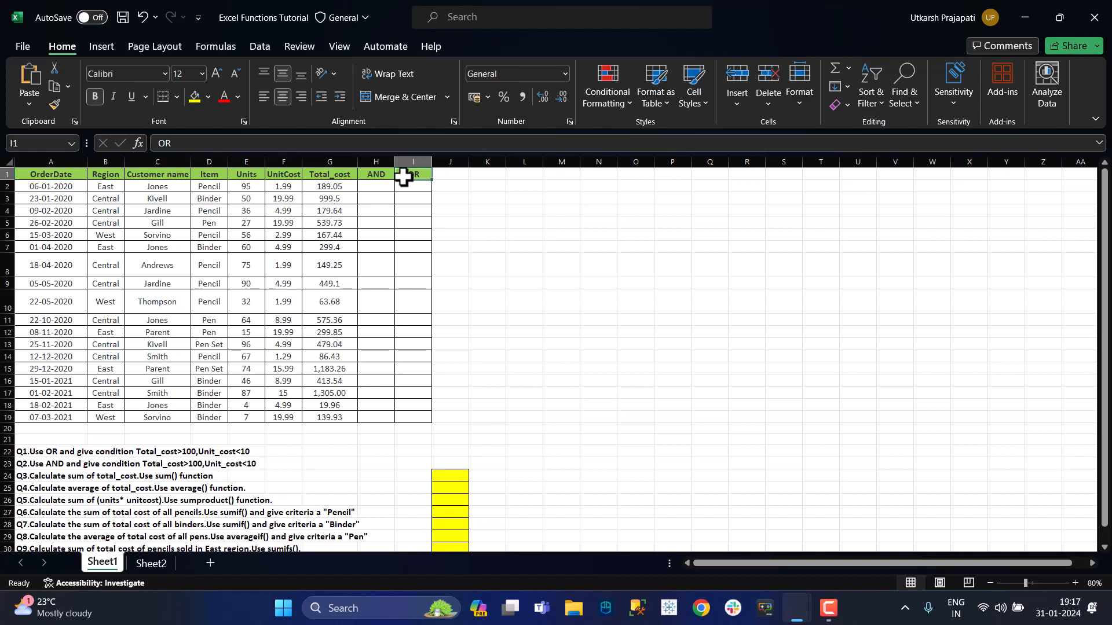
click(43, 461)
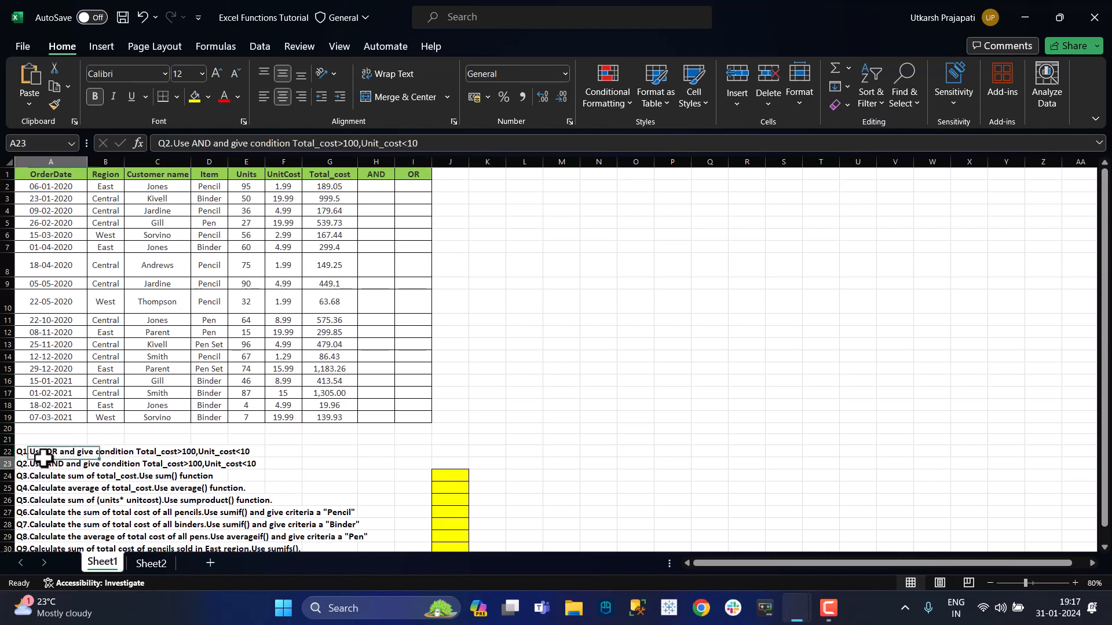
click(48, 453)
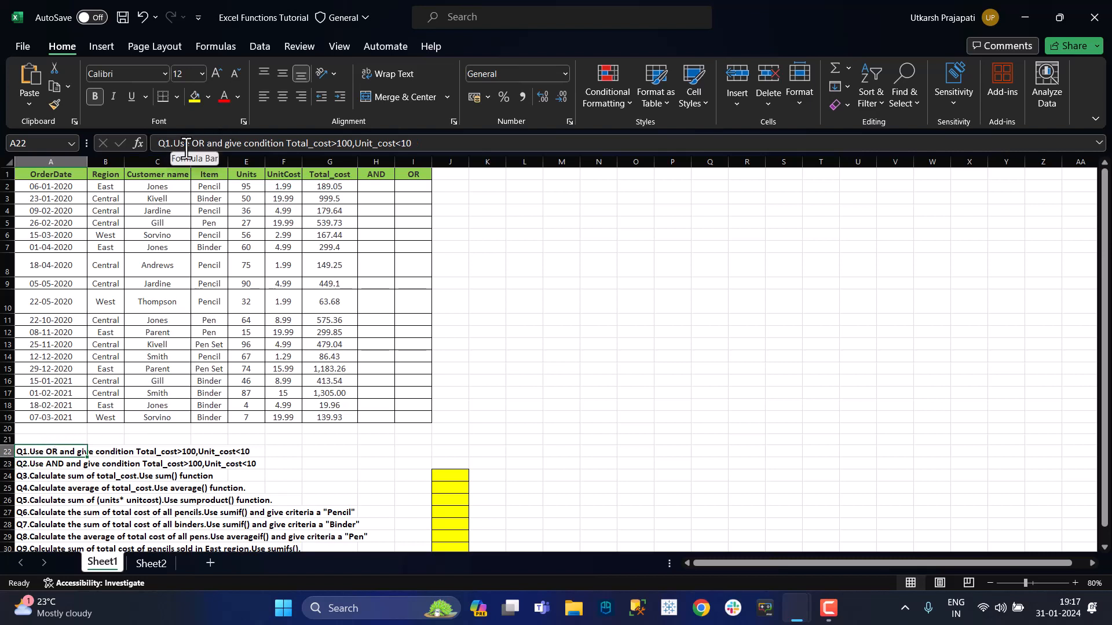
drag(193, 144, 209, 144)
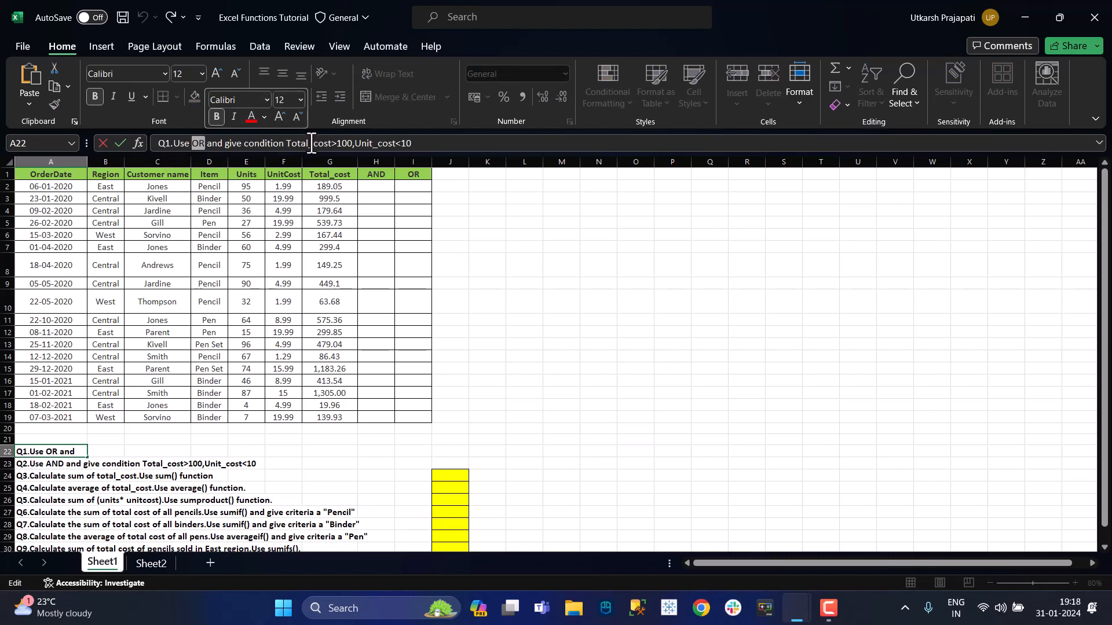
drag(286, 143, 352, 145)
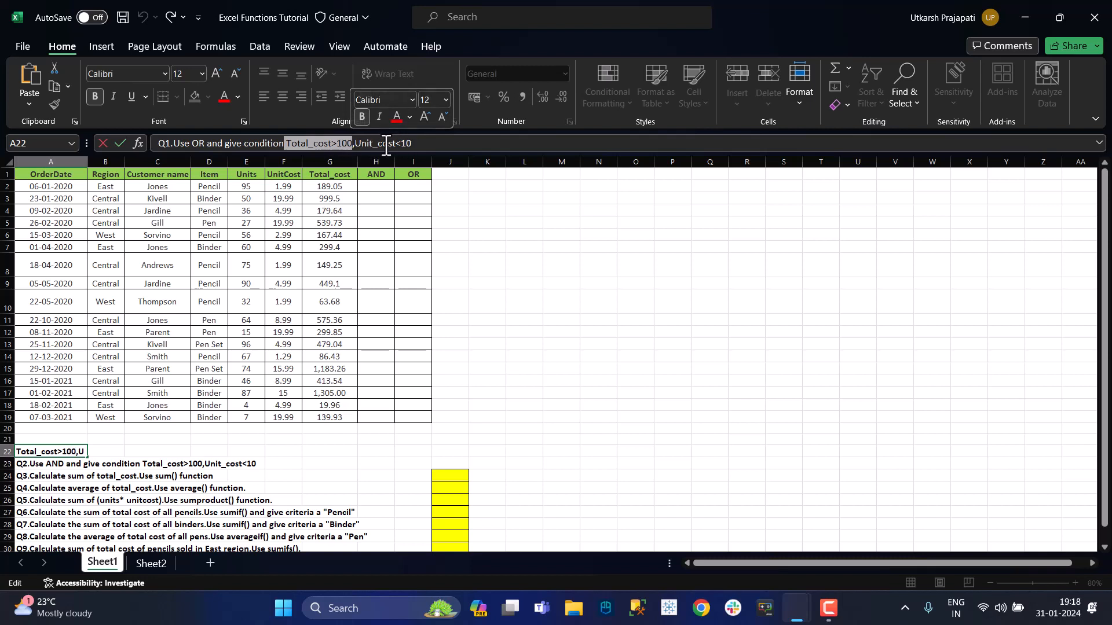
click(378, 187)
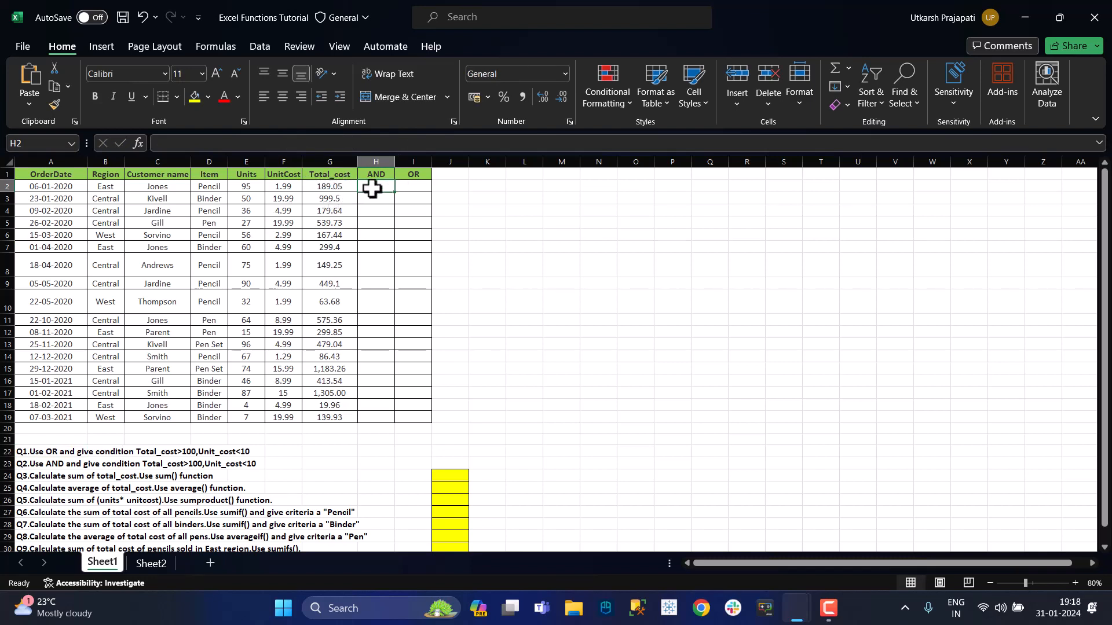
click(403, 185)
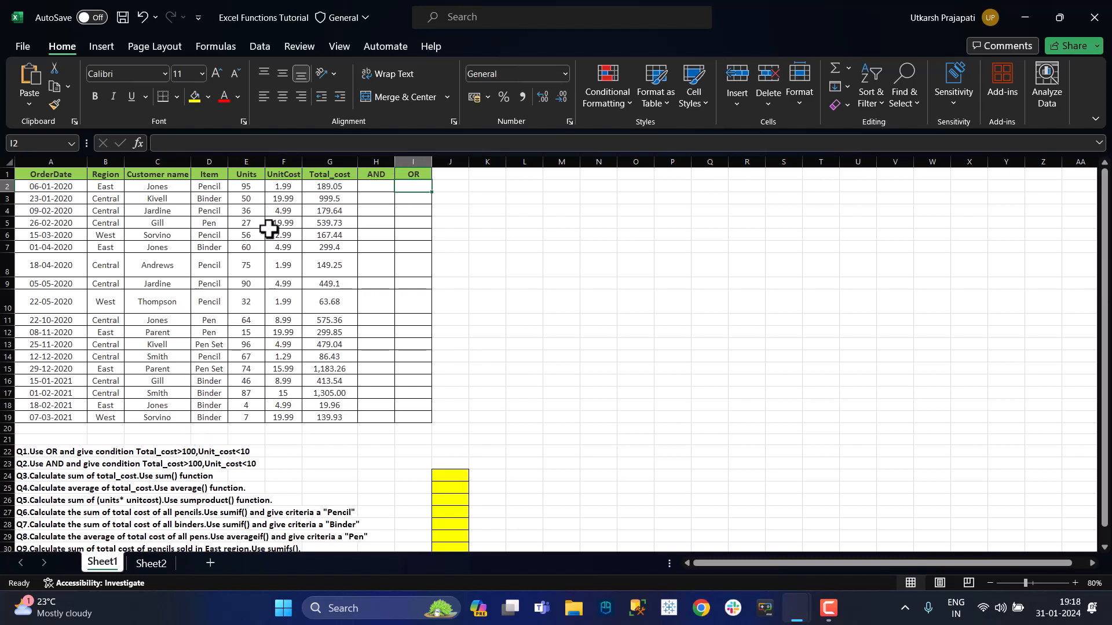
click(323, 186)
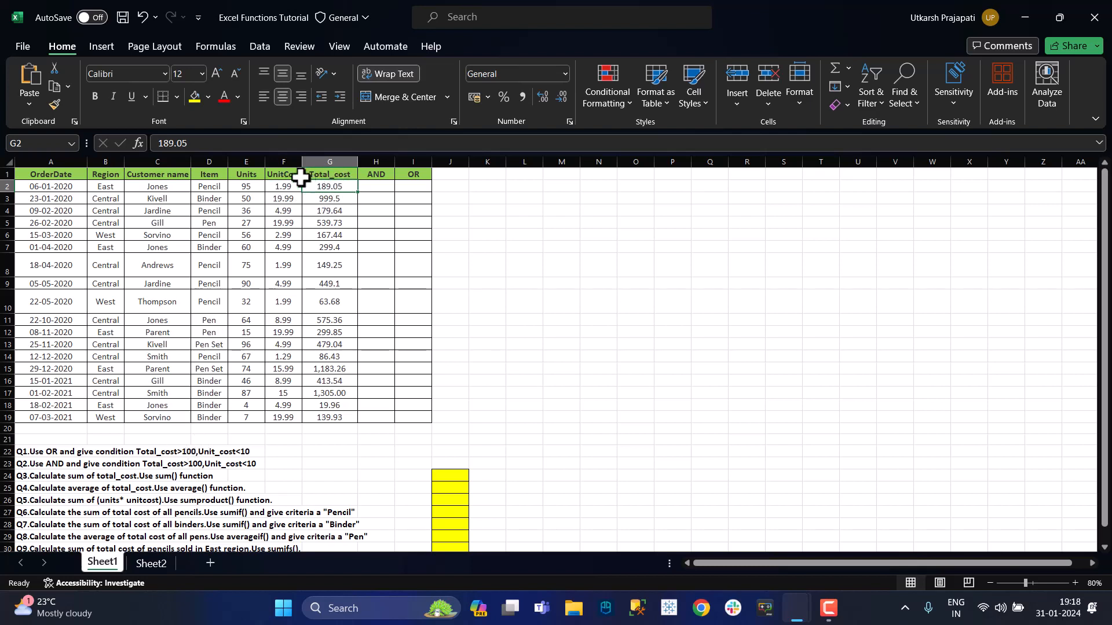
- Enter the formula =OR(G2>100,F2<10) in cell I2 of the OR column
click(412, 187)
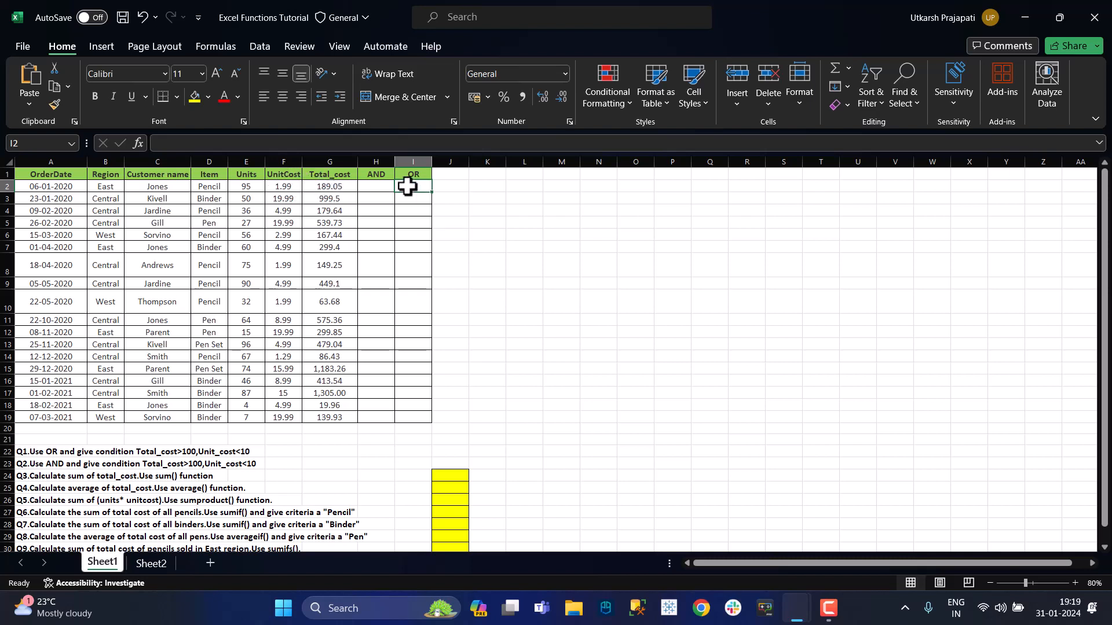
text(=)
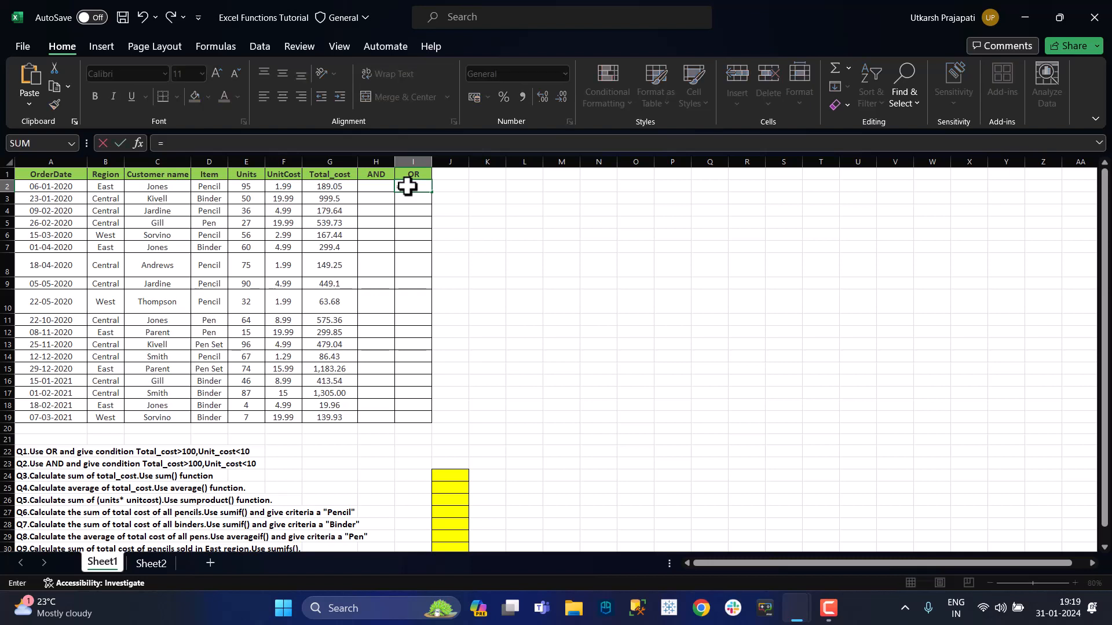
text(or)
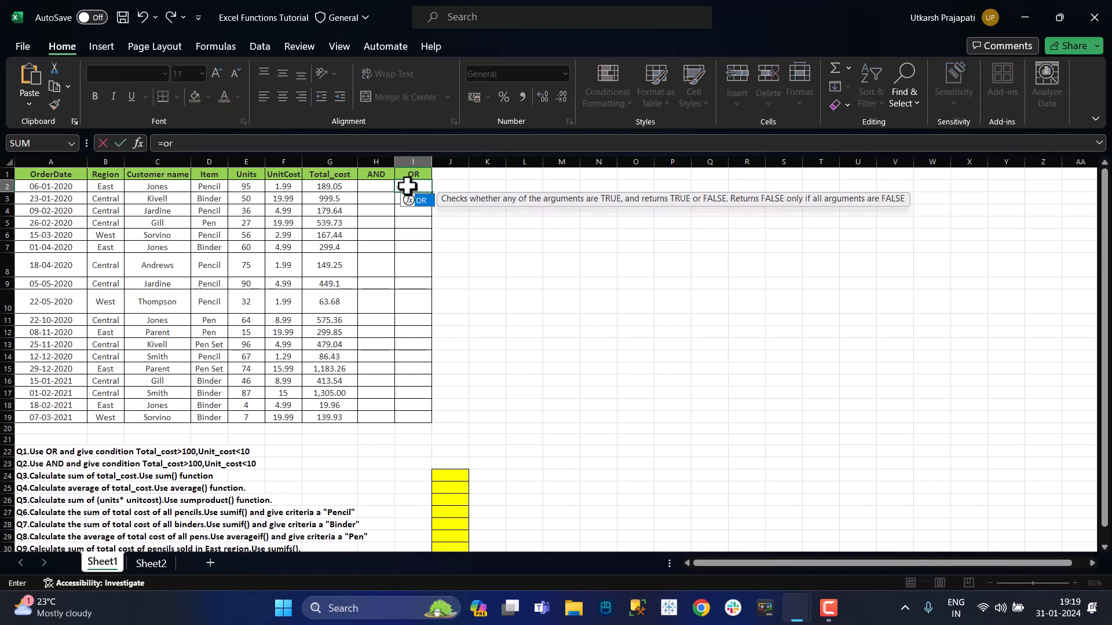
key(Tab)
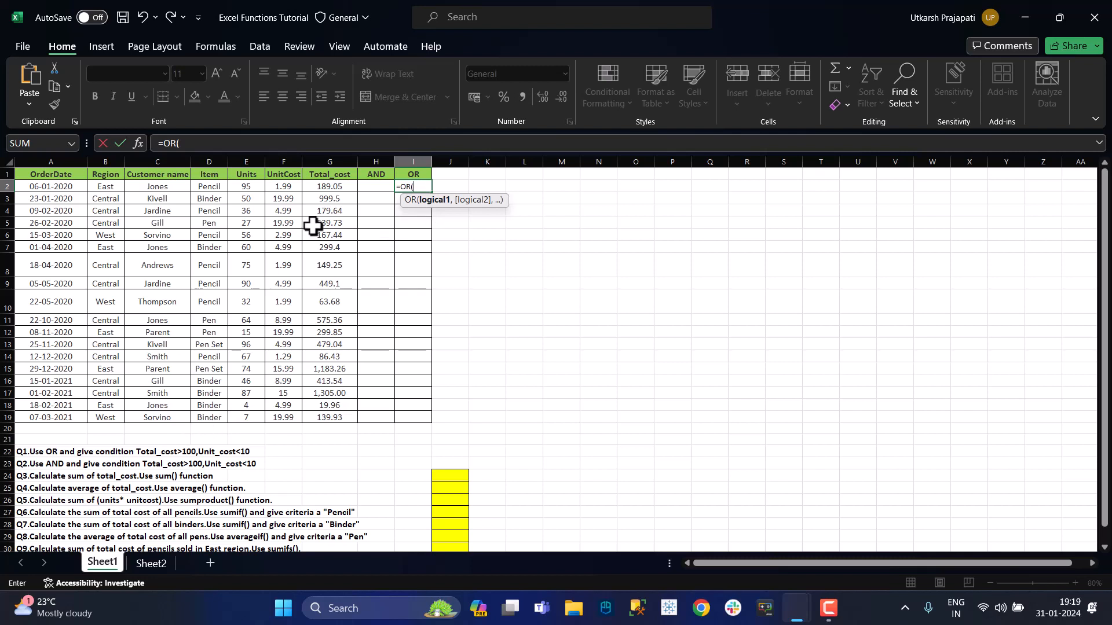
click(323, 184)
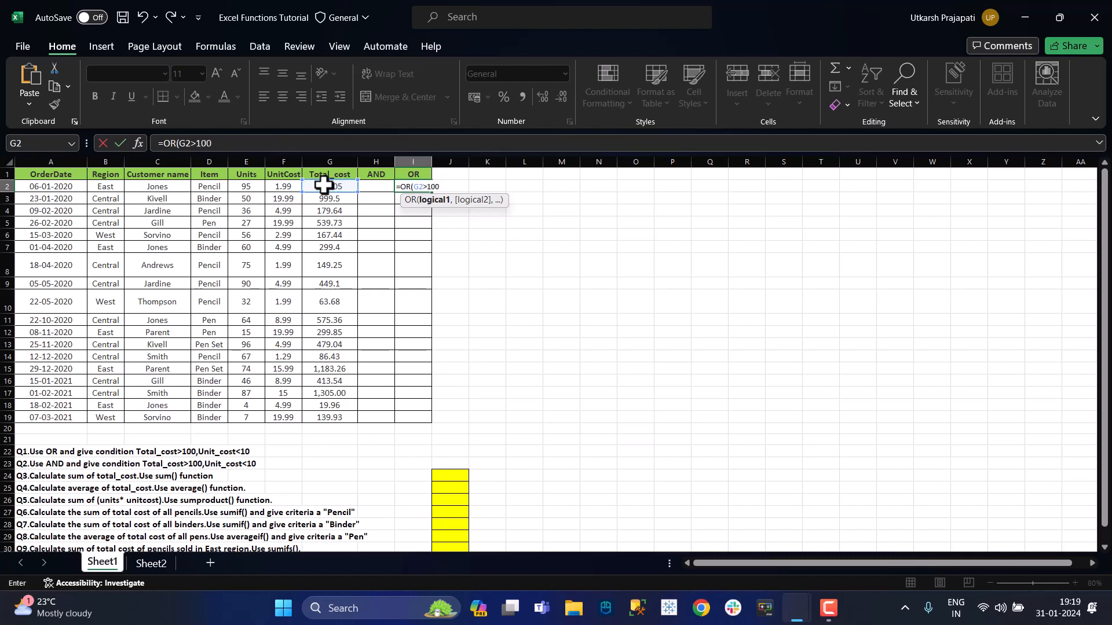
text(,)
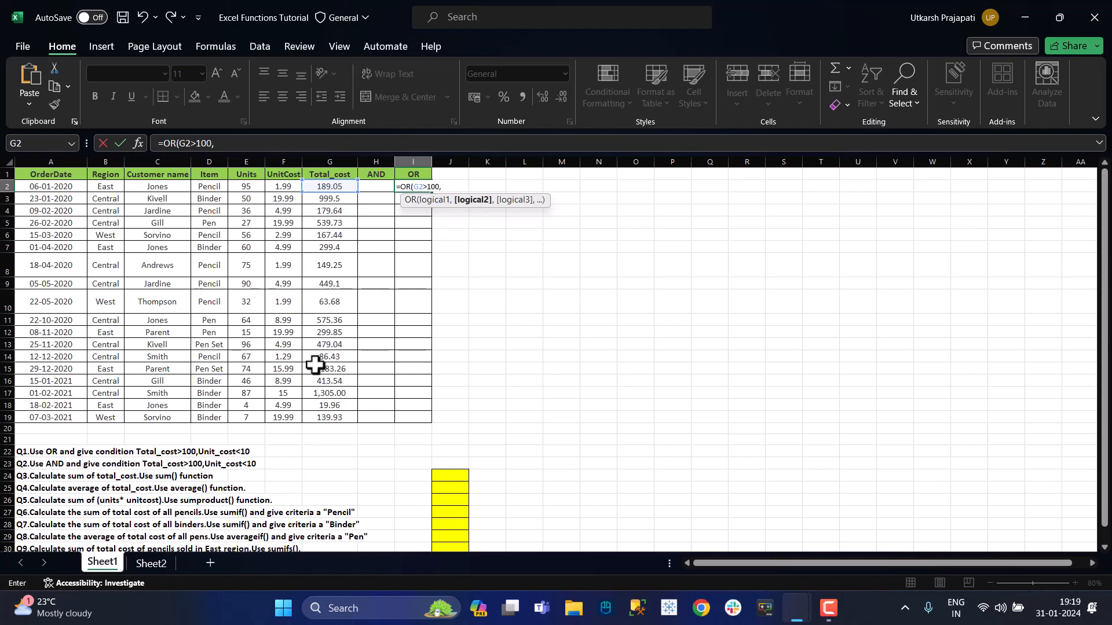
click(282, 186)
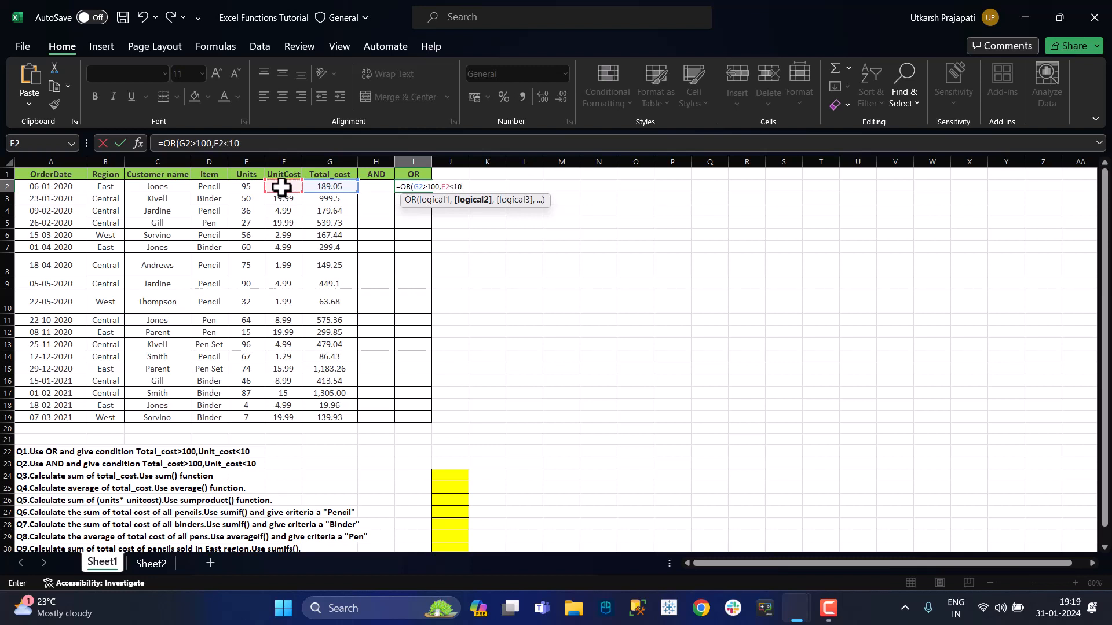
text())
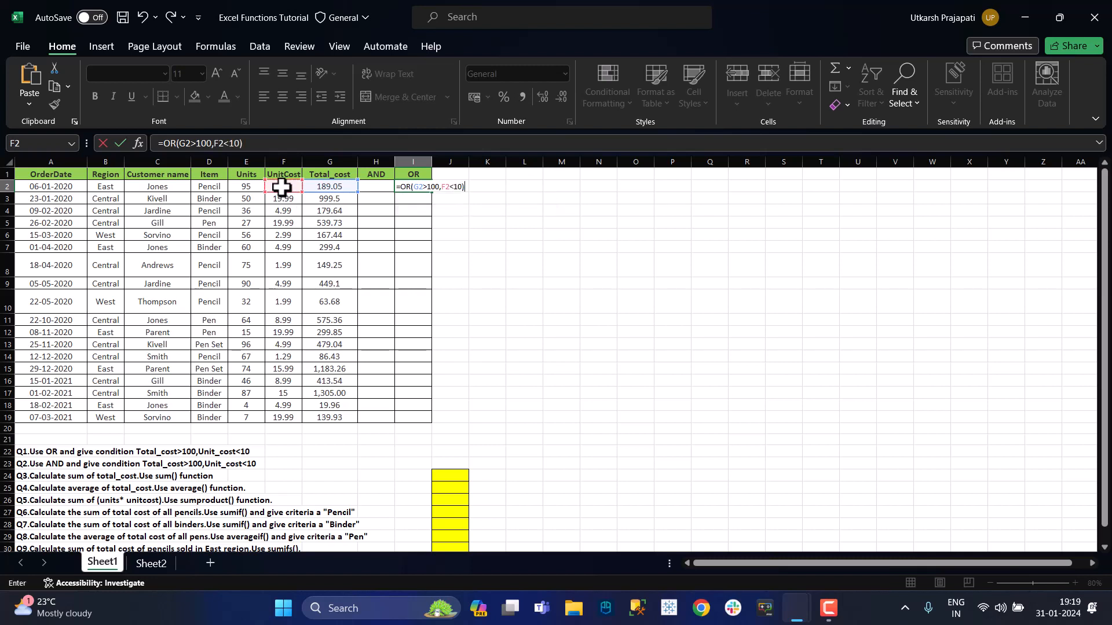
key(Return)
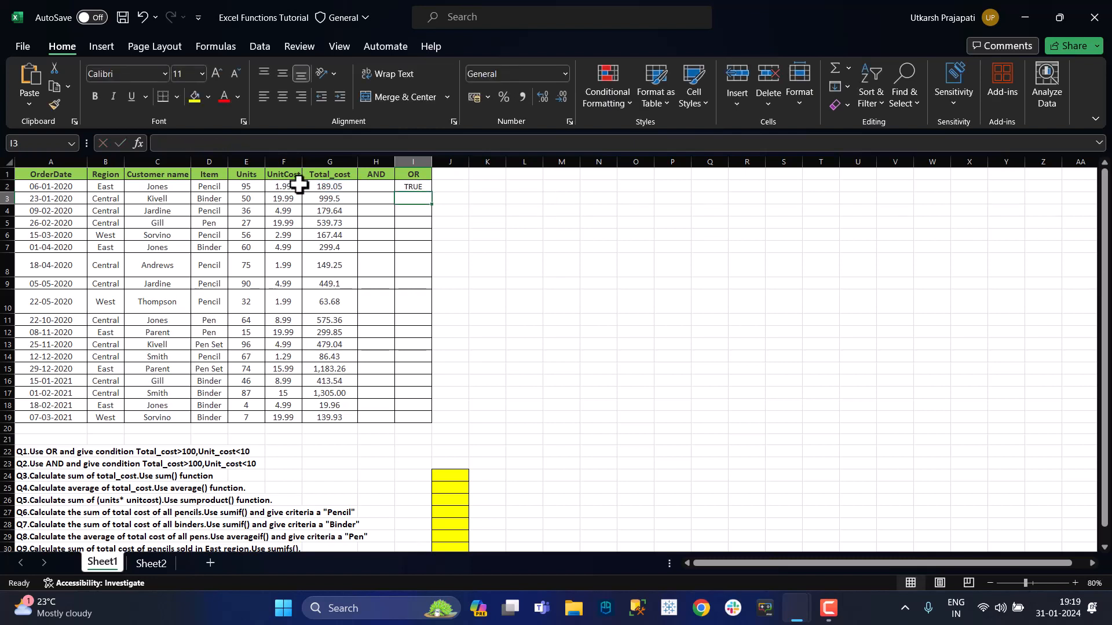
- Fill the OR formula from I2 down through I19
click(415, 187)
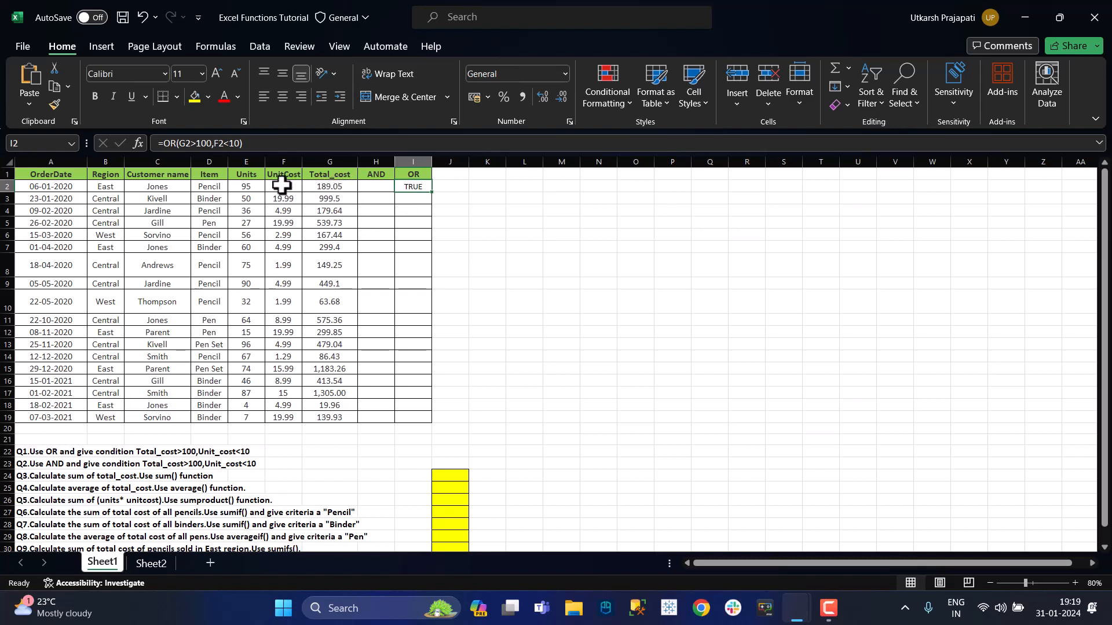
double_click(433, 193)
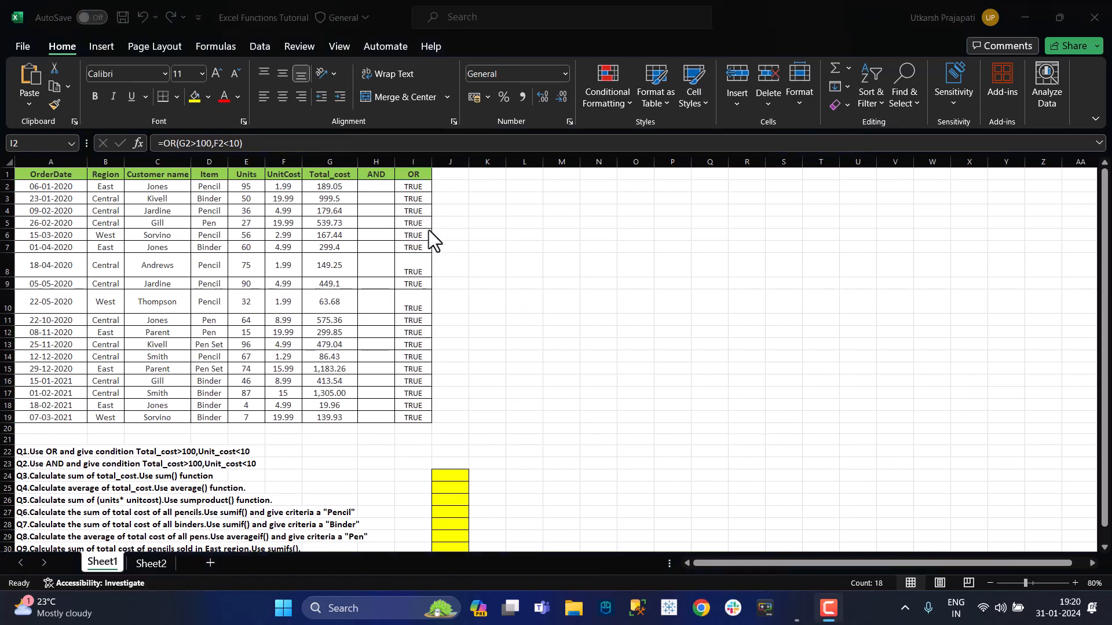
click(413, 202)
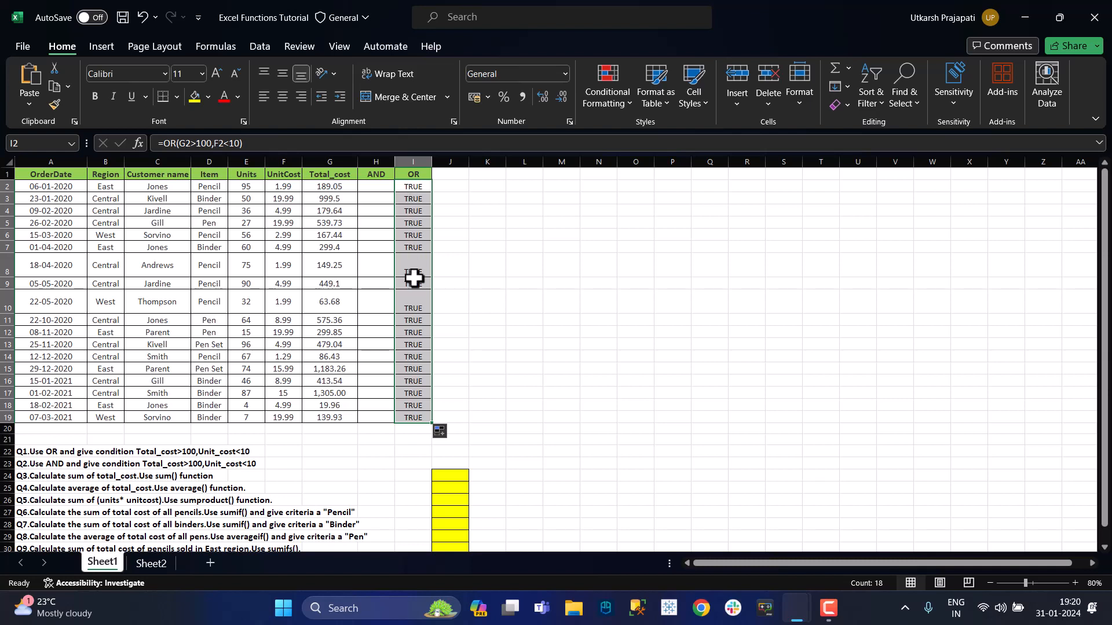
- Check the OR result in I10 against the Q1 conditions and the row's Total_cost in G10
click(412, 300)
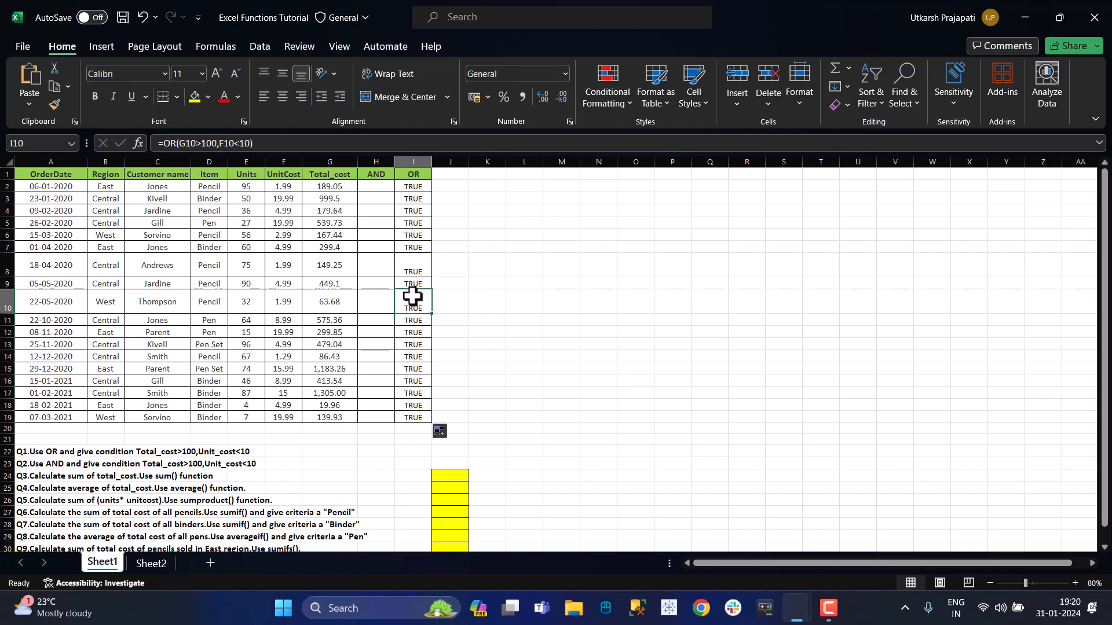
click(31, 452)
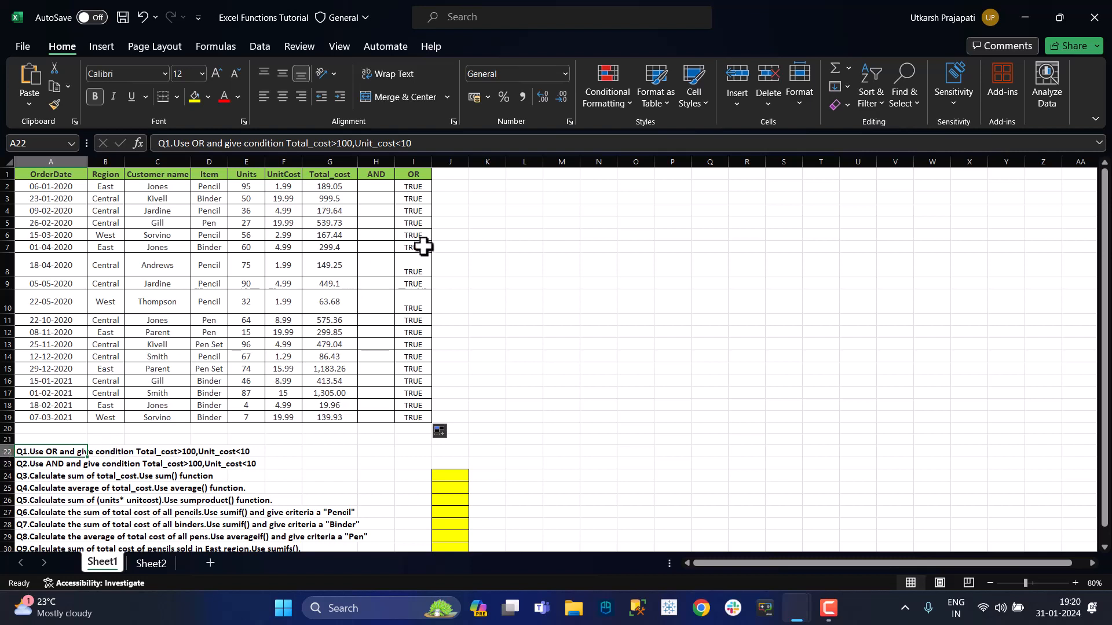
click(414, 305)
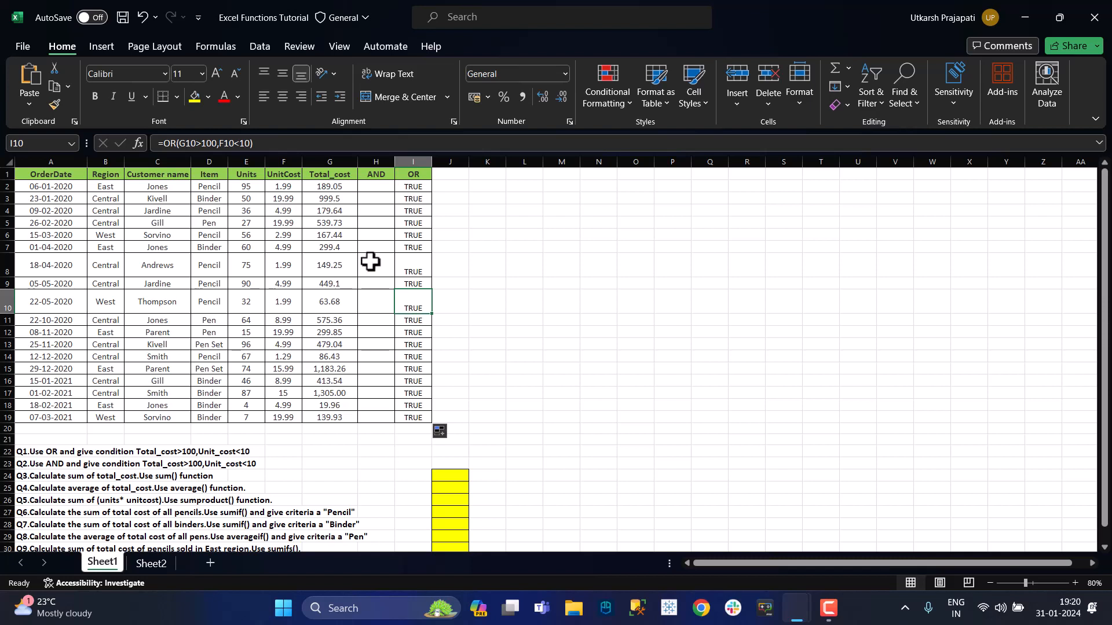
click(330, 310)
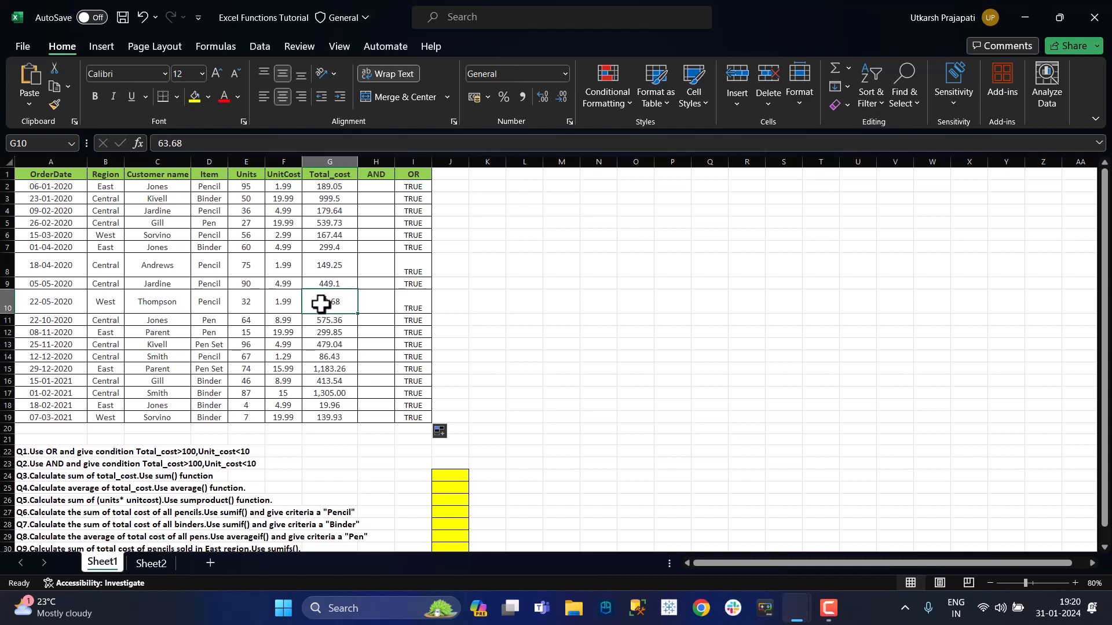
click(407, 311)
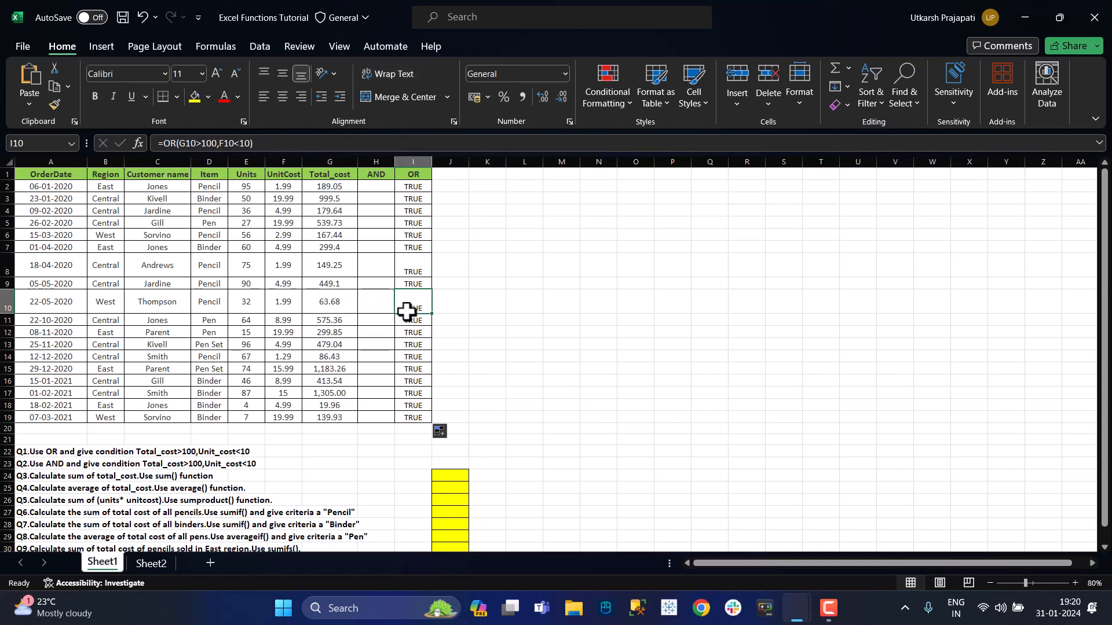
- Read Q2 in row 23, focusing on the AND function and its Total_cost and Unit_cost conditions
click(6, 463)
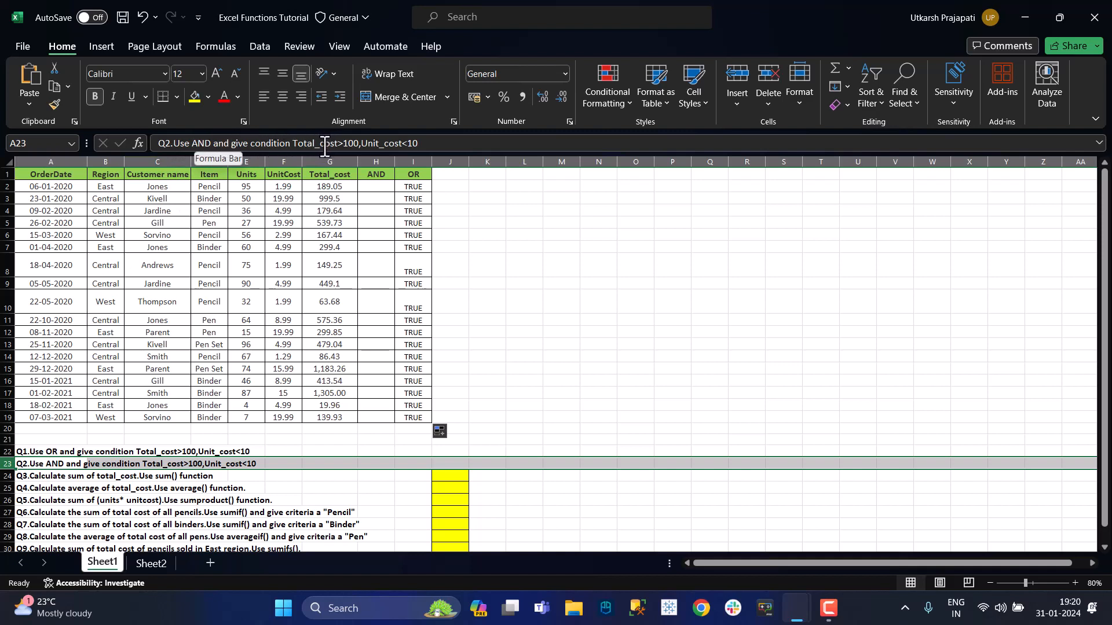
drag(324, 145, 430, 155)
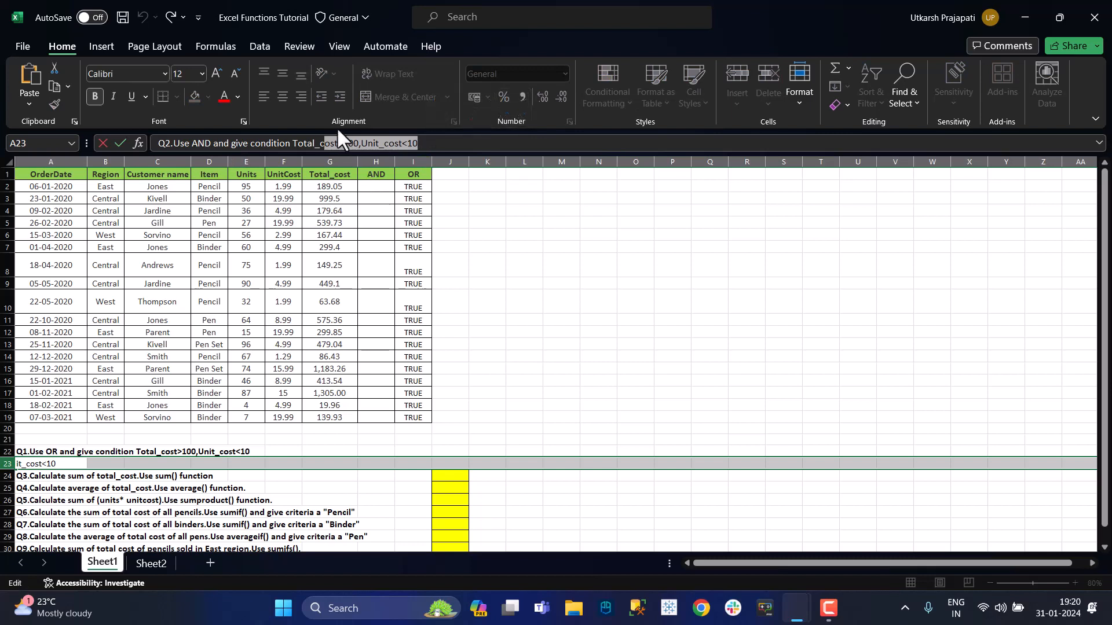
double_click(201, 143)
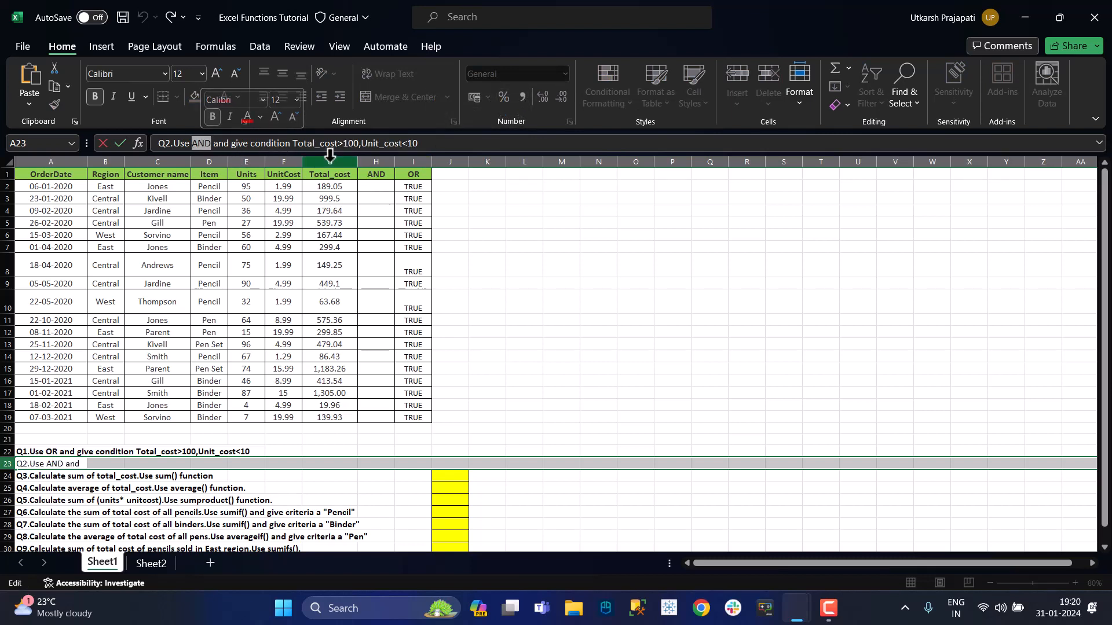
- Enter the formula =AND(G2>100,F2<10) in cell H2 of the AND column
click(365, 186)
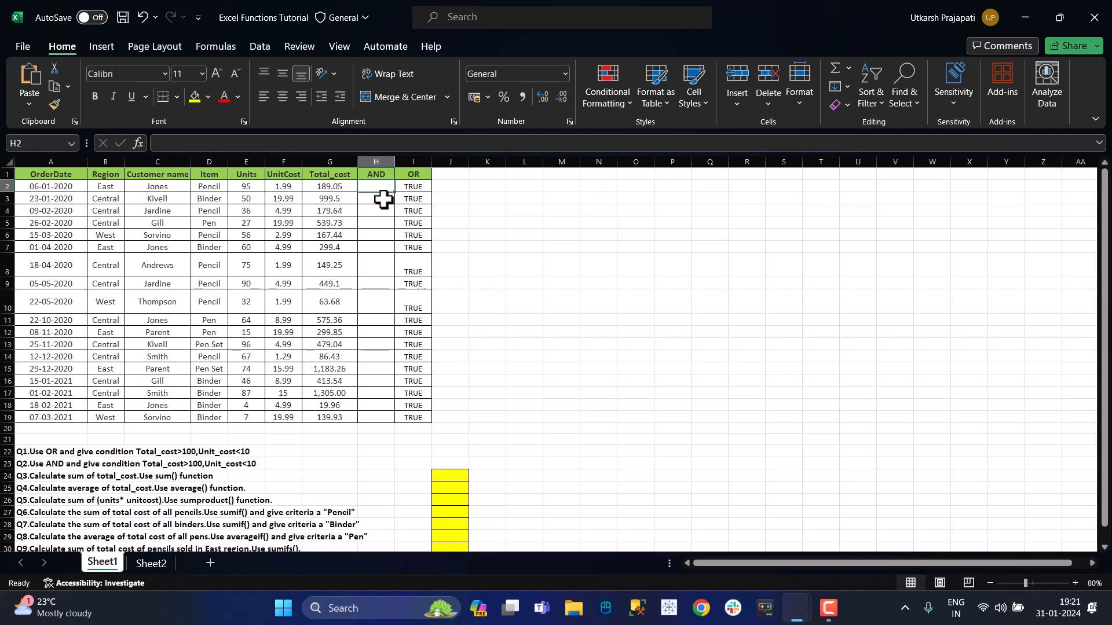
text(=AND()
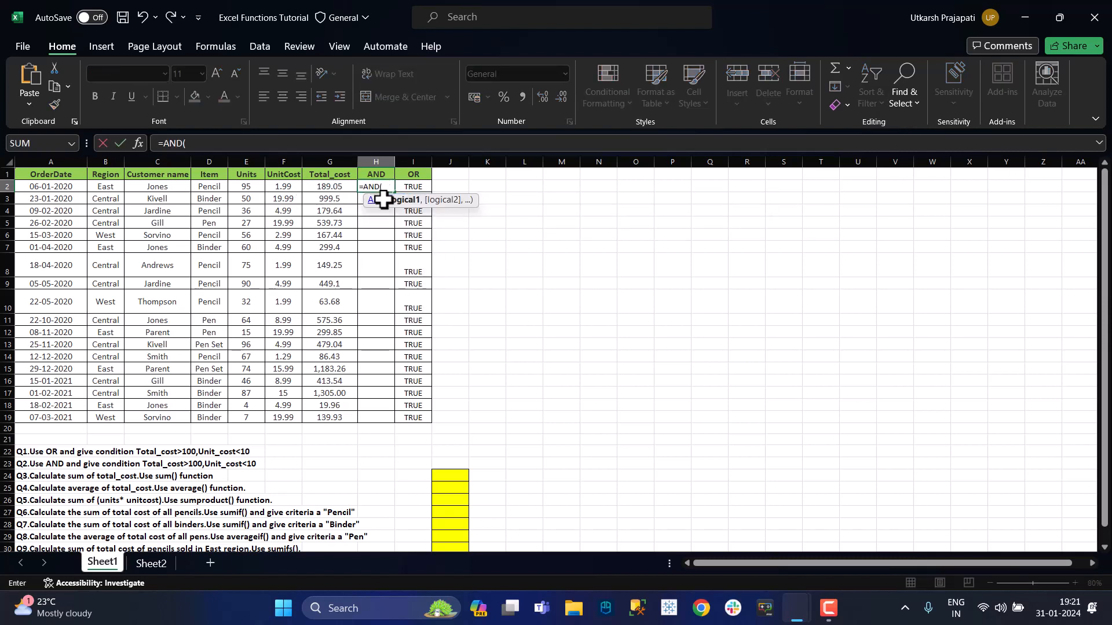
click(341, 189)
text(?)
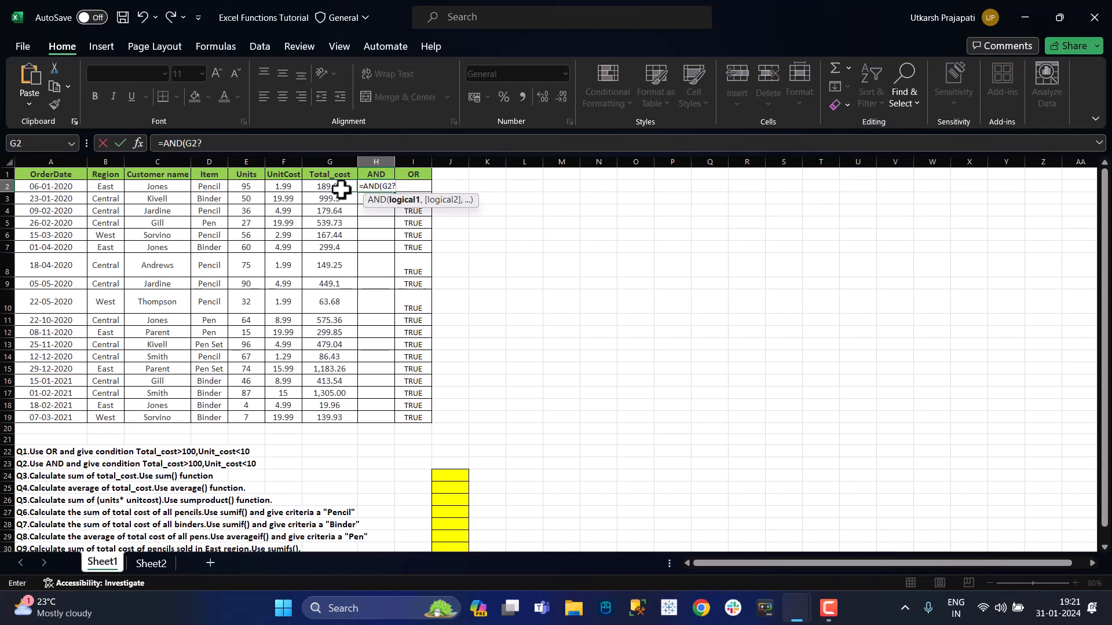
key(BackSpace)
text(>100,)
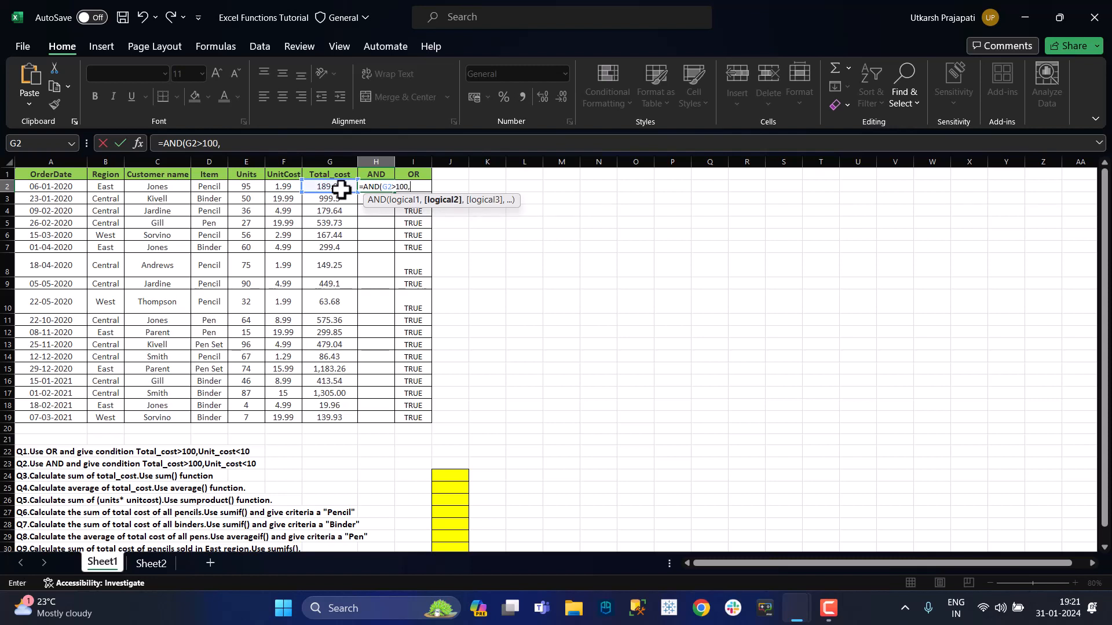
click(286, 187)
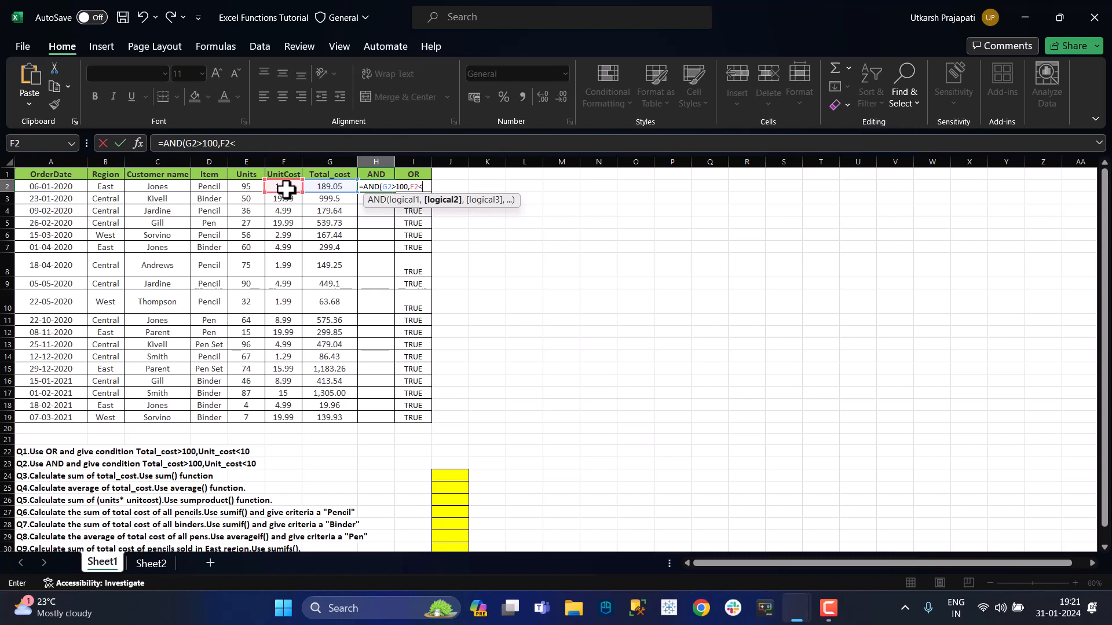
text(<10))
key(Return)
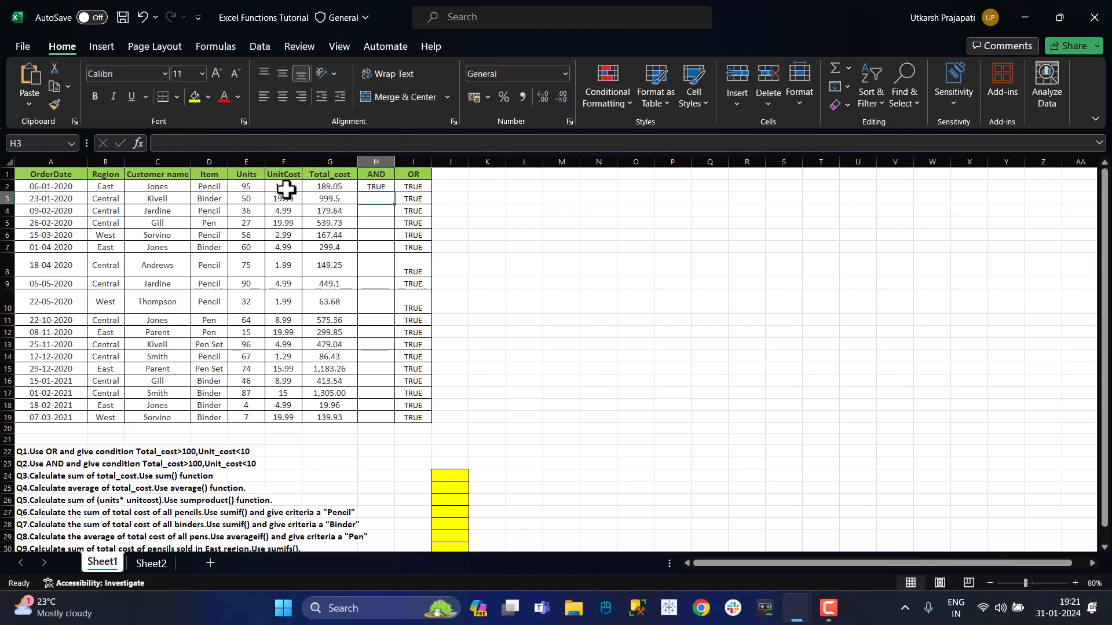
- Examine the Total_cost values in G2 and G3 and the UnitCost in F3 against the AND conditions
click(322, 187)
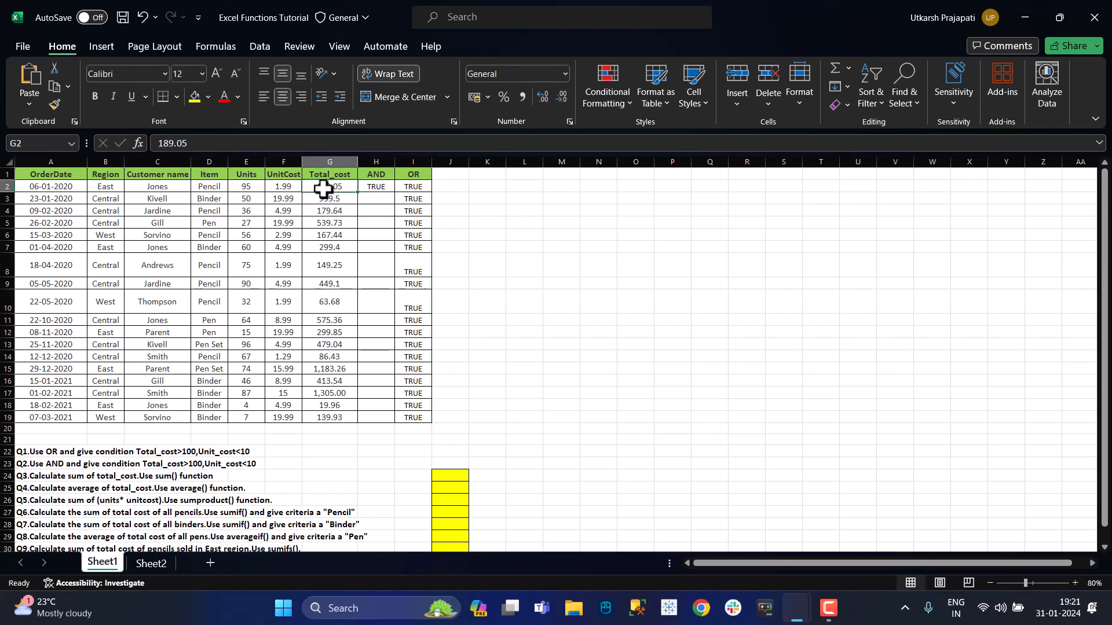
click(328, 197)
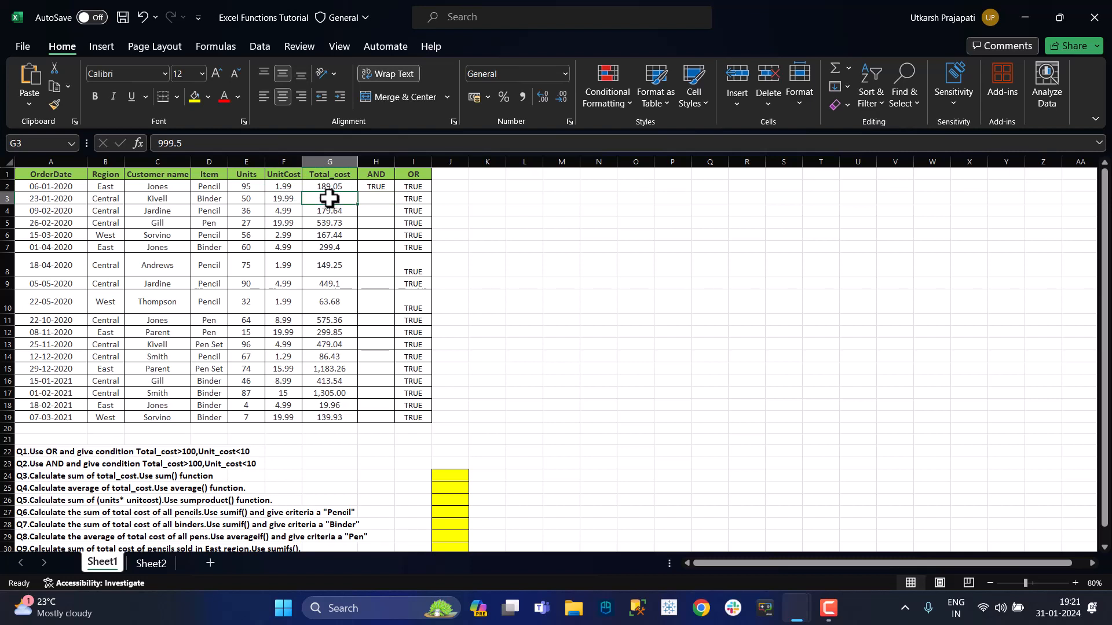
click(293, 197)
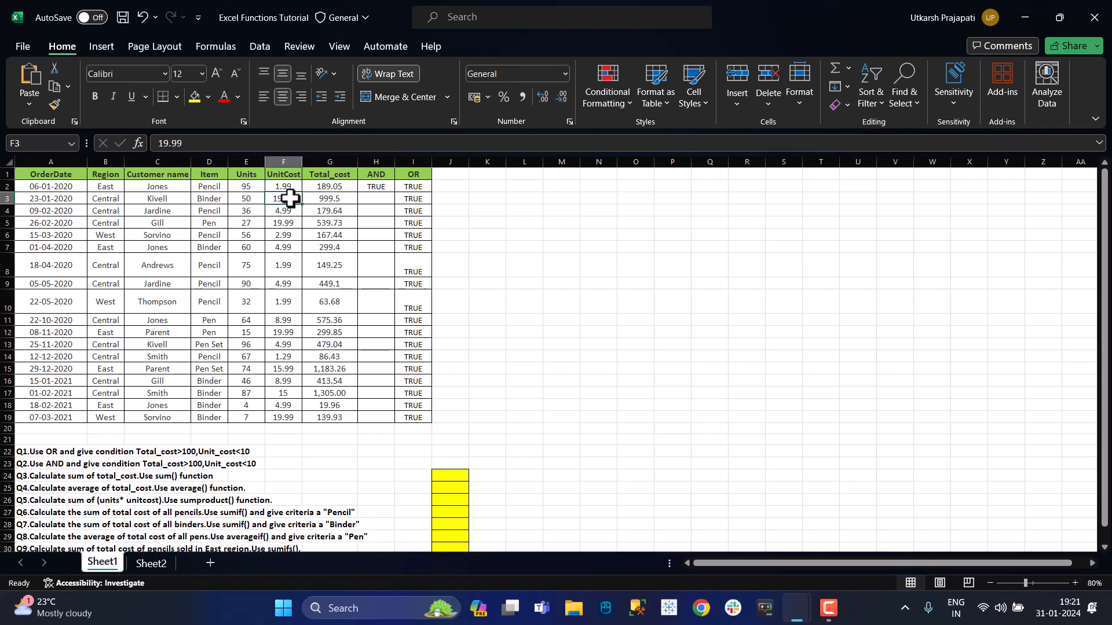
- Fill the AND formula from H2 down through H19
click(375, 198)
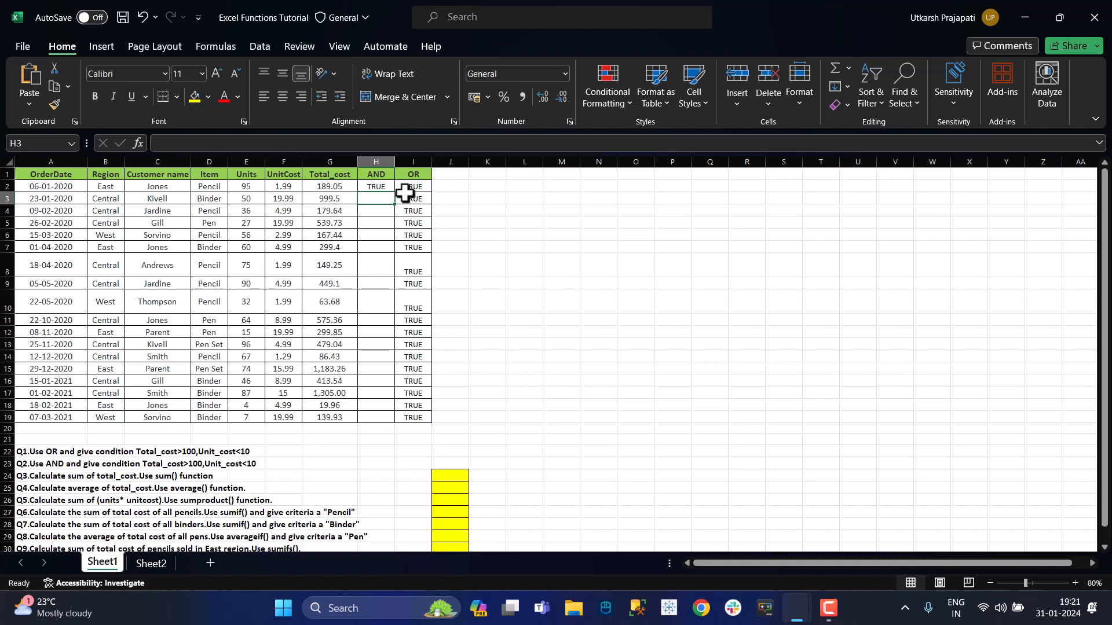
key(ctrl+d)
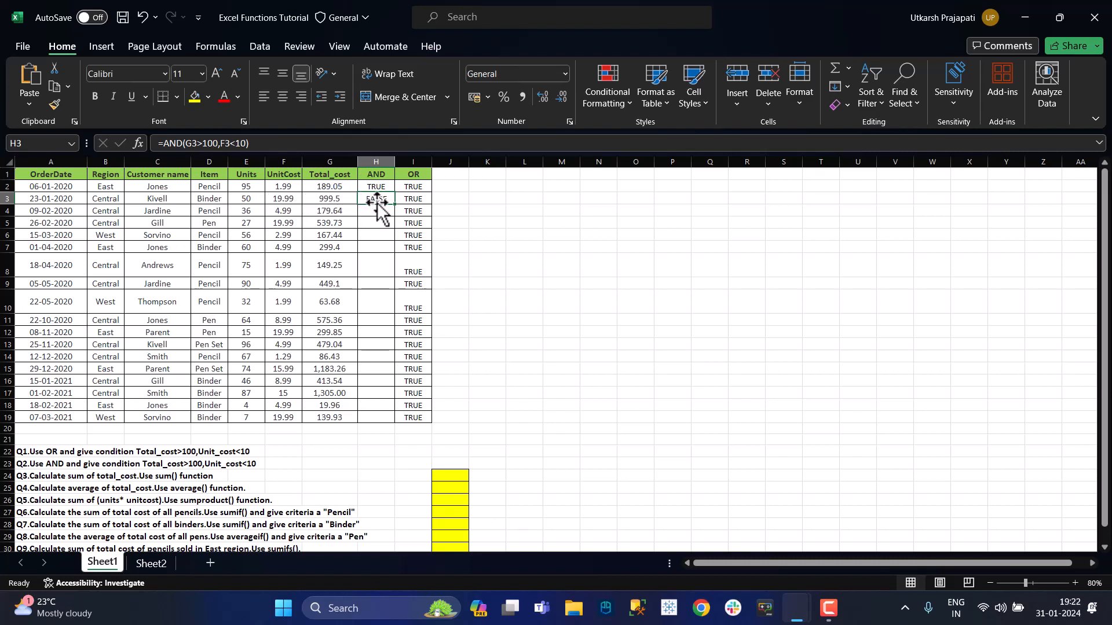
key(Delete)
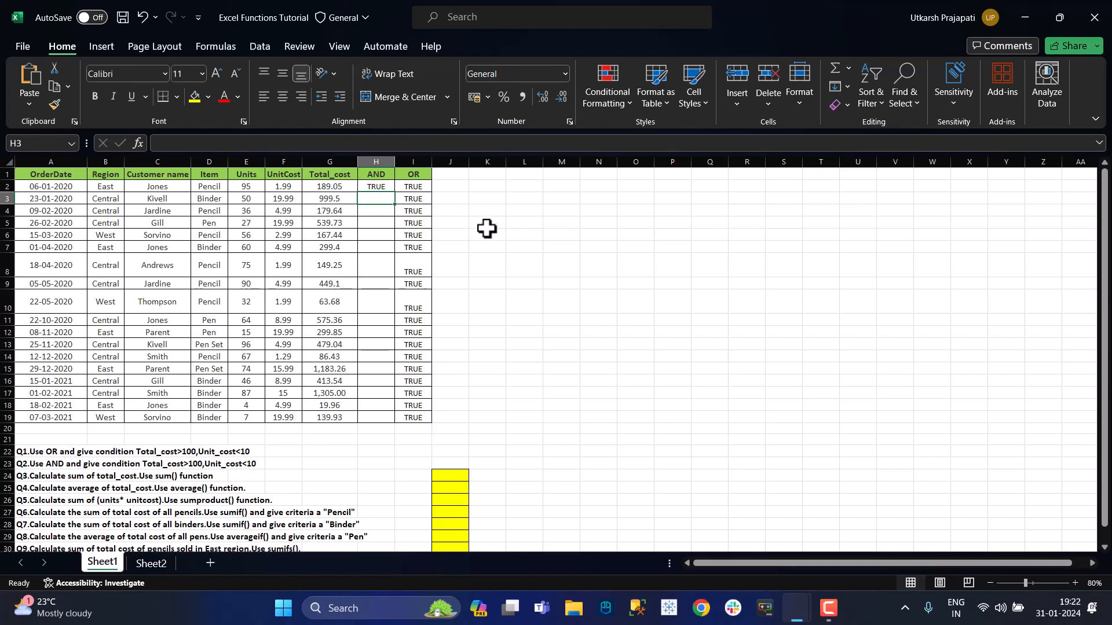
key(ctrl+d)
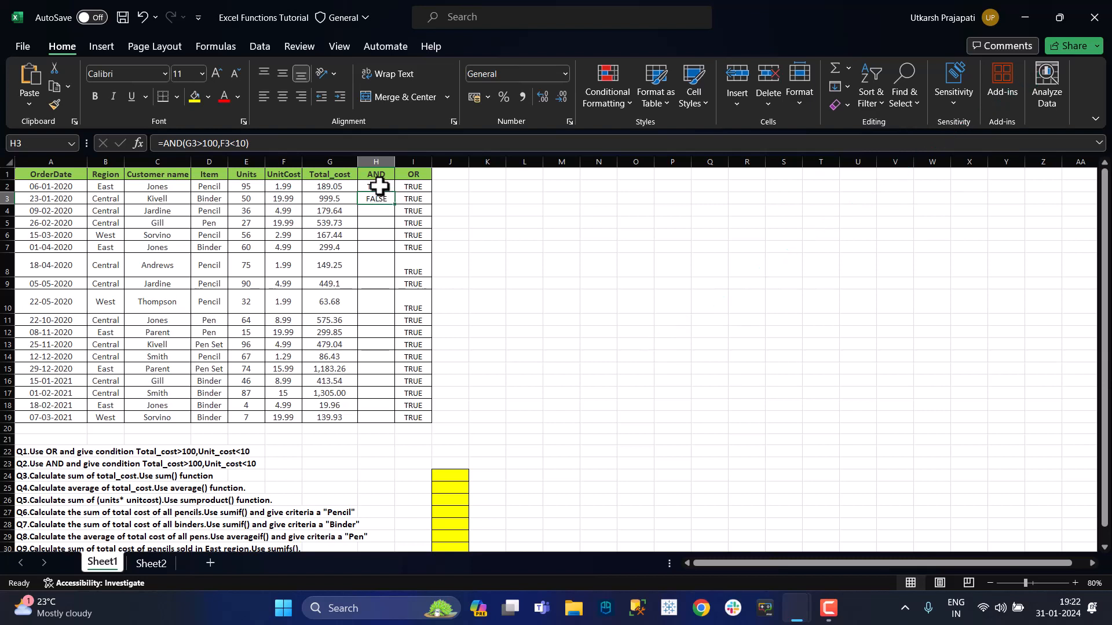
drag(376, 186, 381, 200)
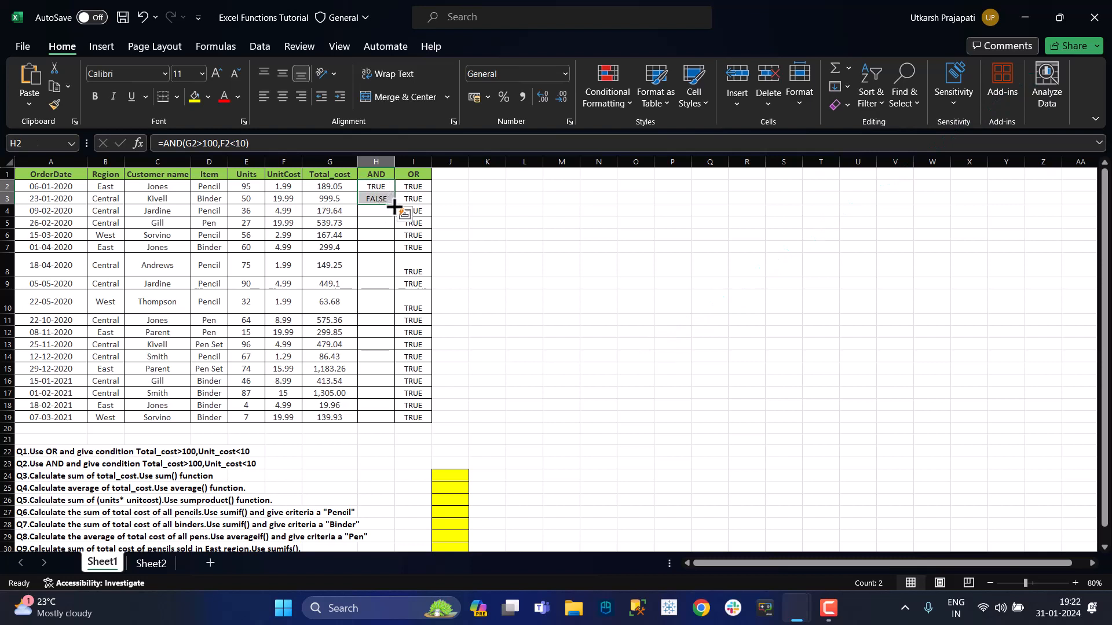
double_click(397, 206)
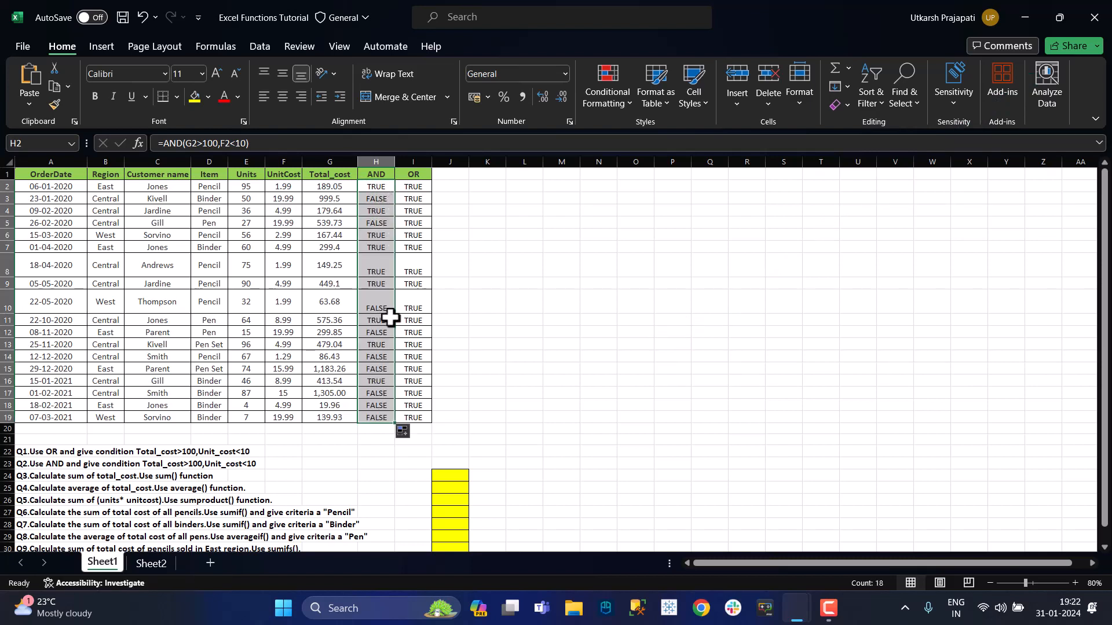
- Compare the AND results in H8 and H10 with the cost values in their rows
click(378, 262)
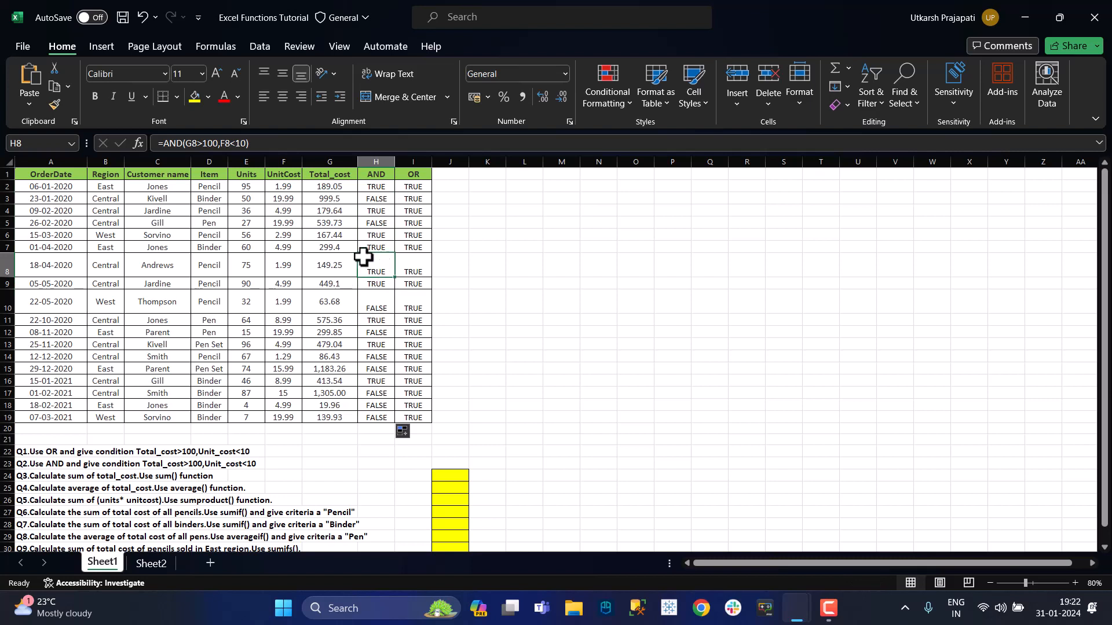
click(323, 268)
click(286, 264)
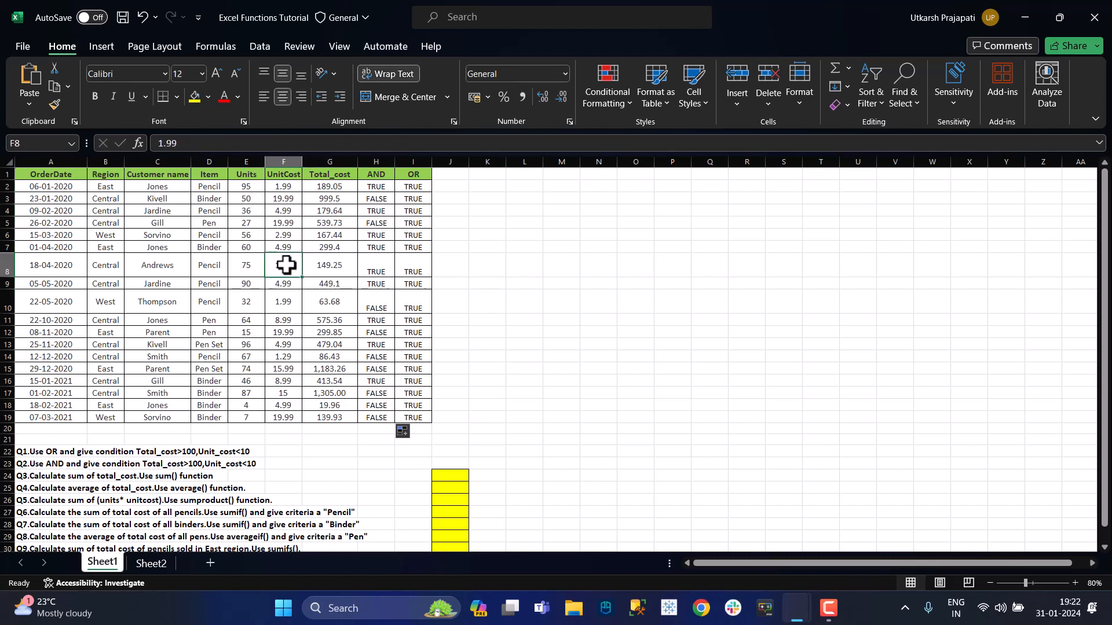
click(371, 311)
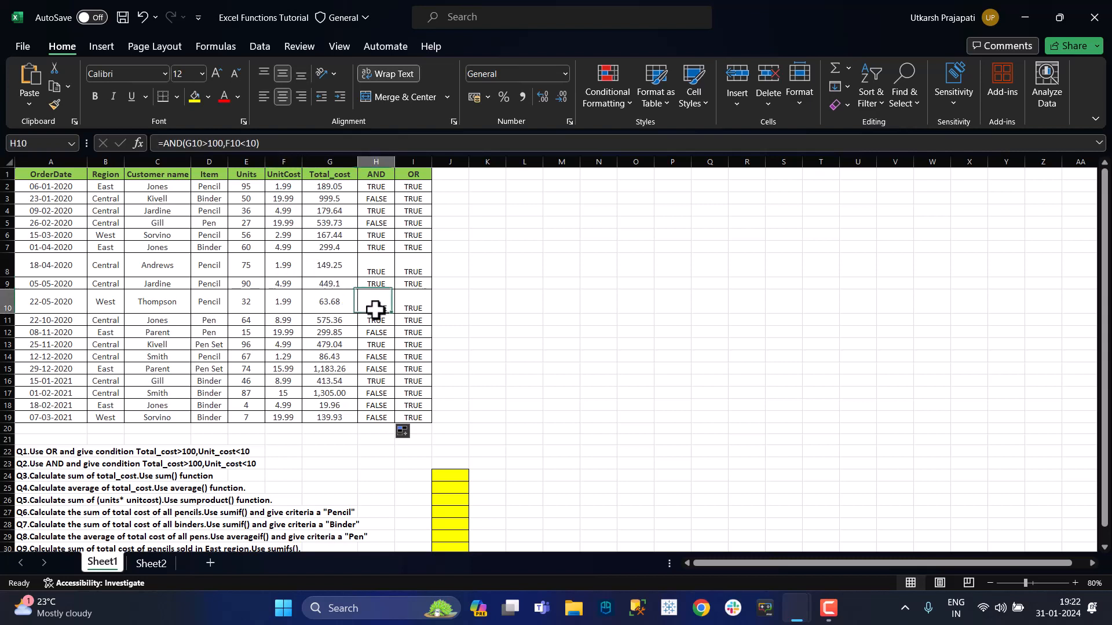
click(342, 305)
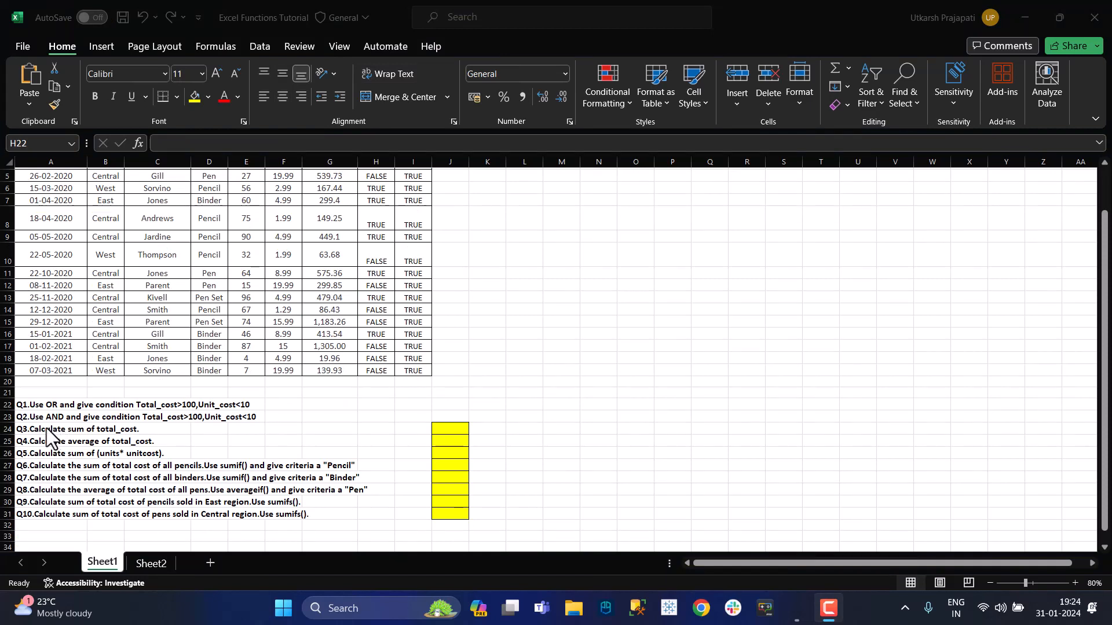
- Review Q3 in A24 and the Total_cost values in G2:G19 that it asks to sum
click(36, 430)
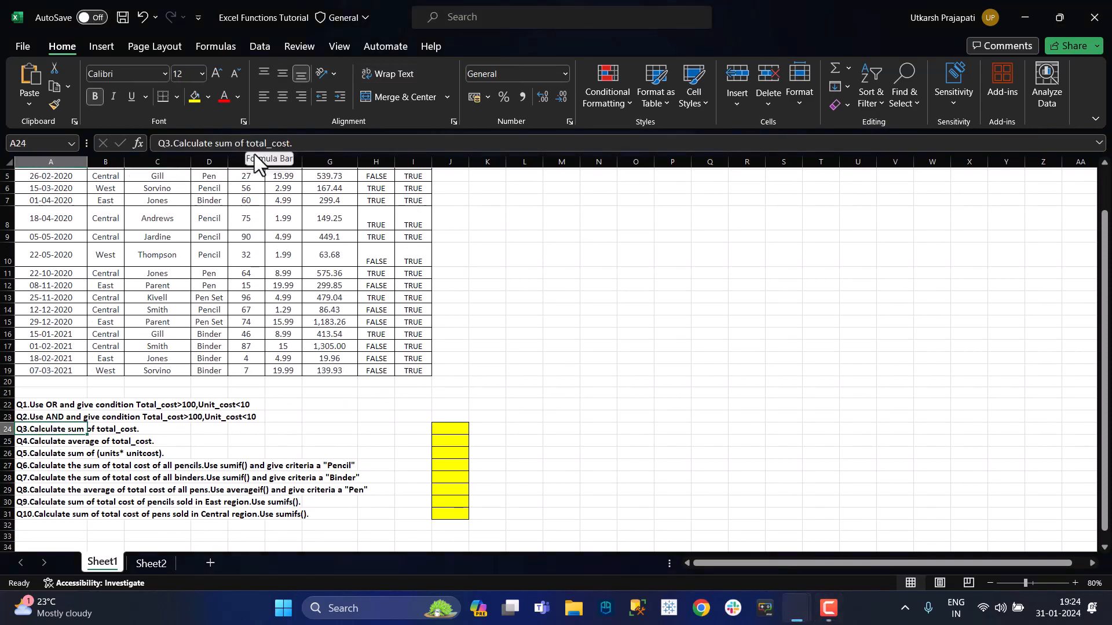
scroll(330, 241, up, 2)
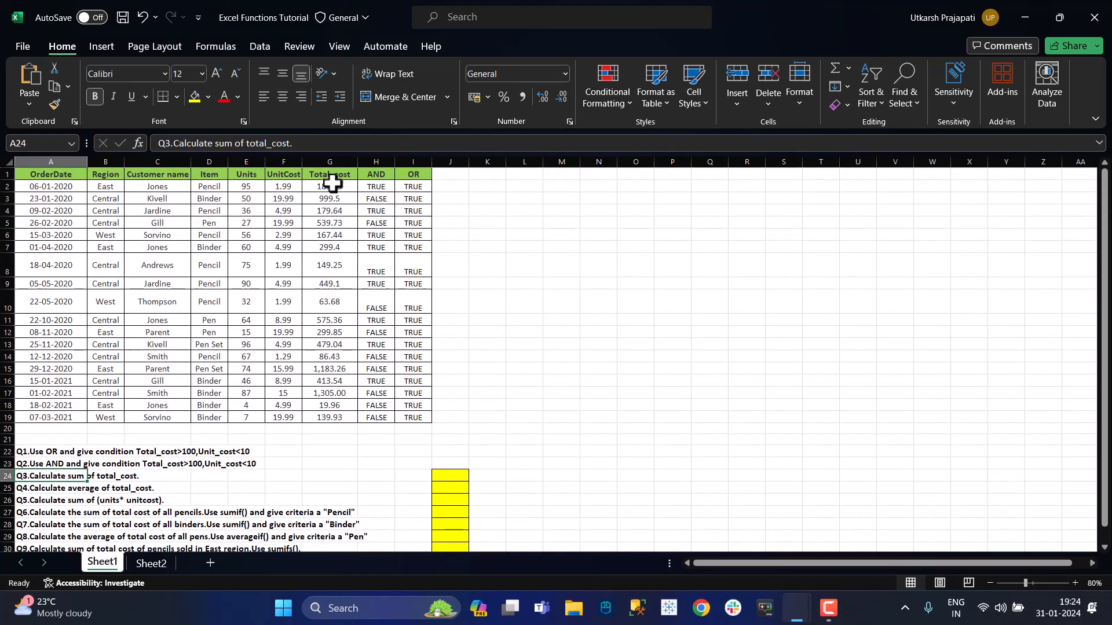
drag(330, 189, 330, 418)
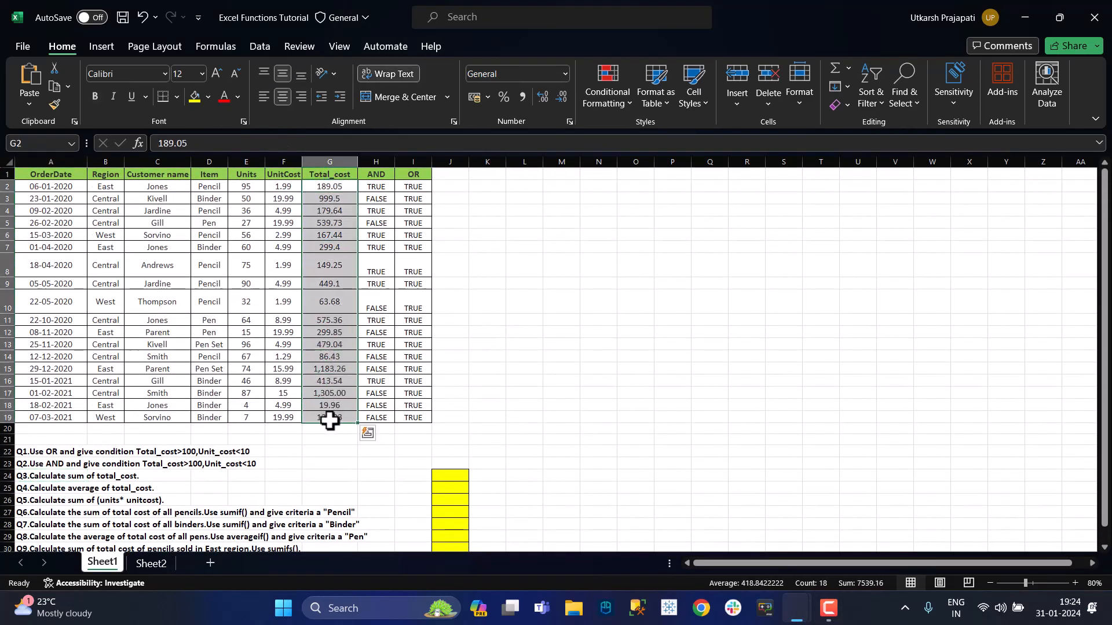
- Calculate the sum of Total_cost for Q3 in J24 with =SUM(G2:G19)
click(441, 472)
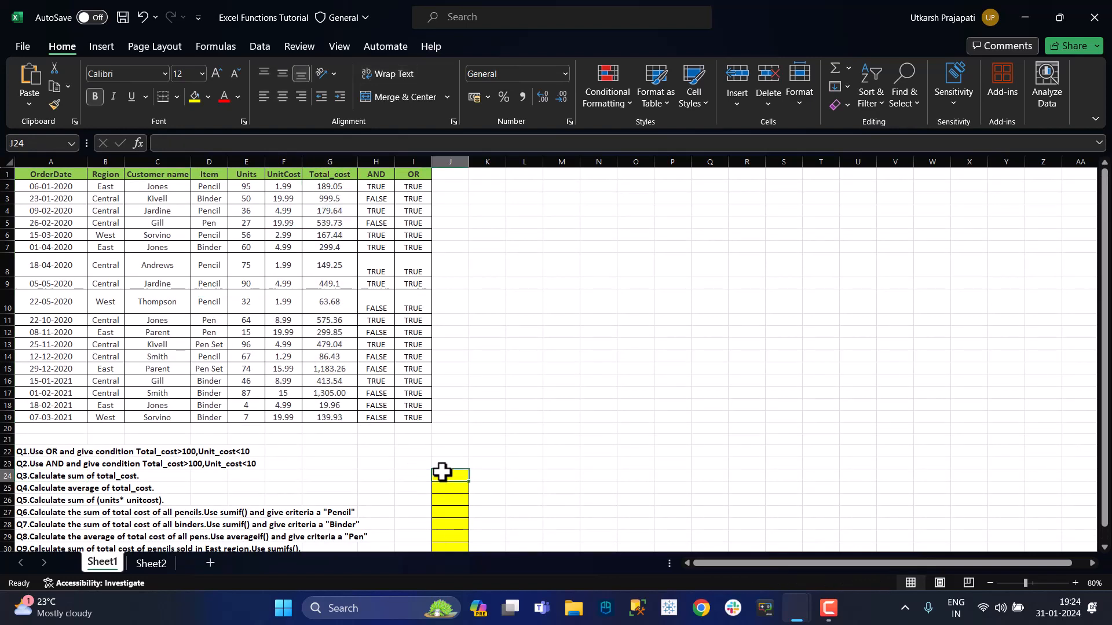
text(=sum)
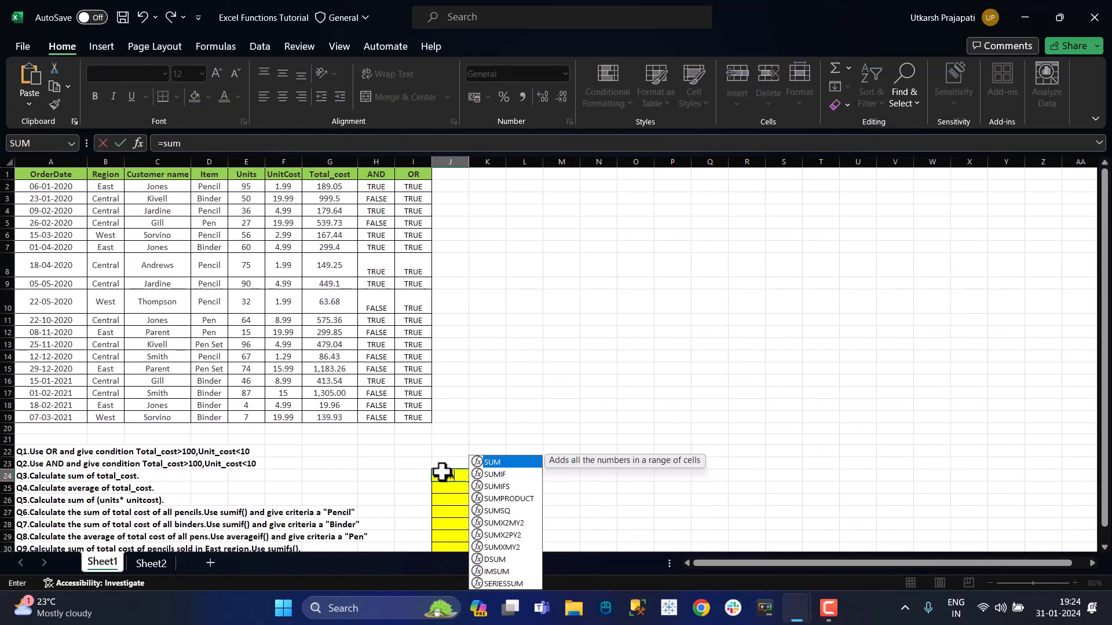
key(Tab)
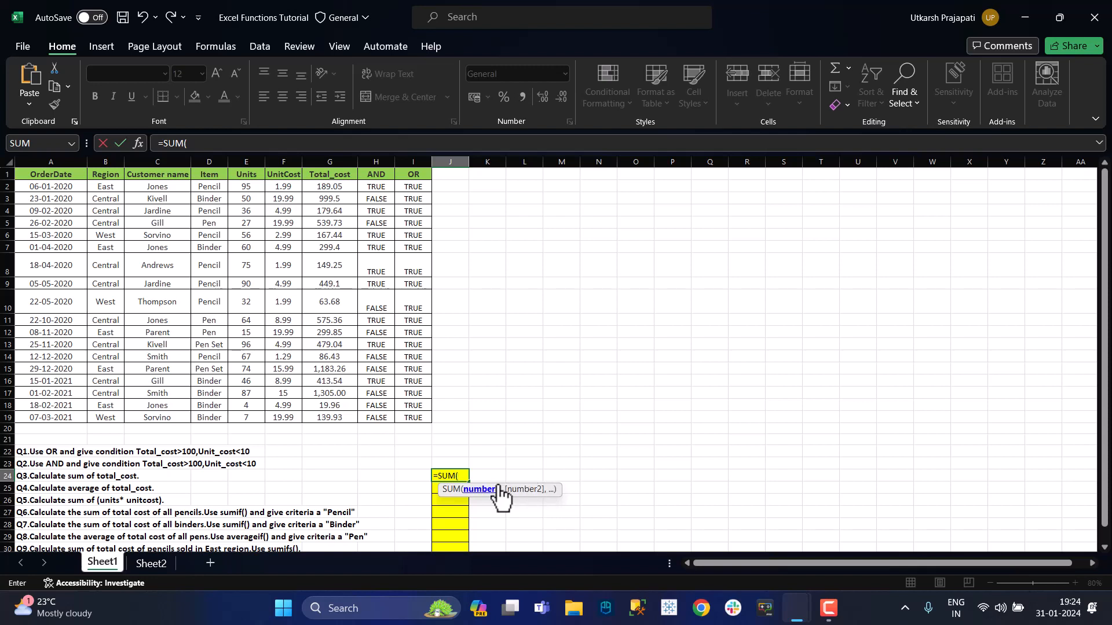
text(189.05+999)
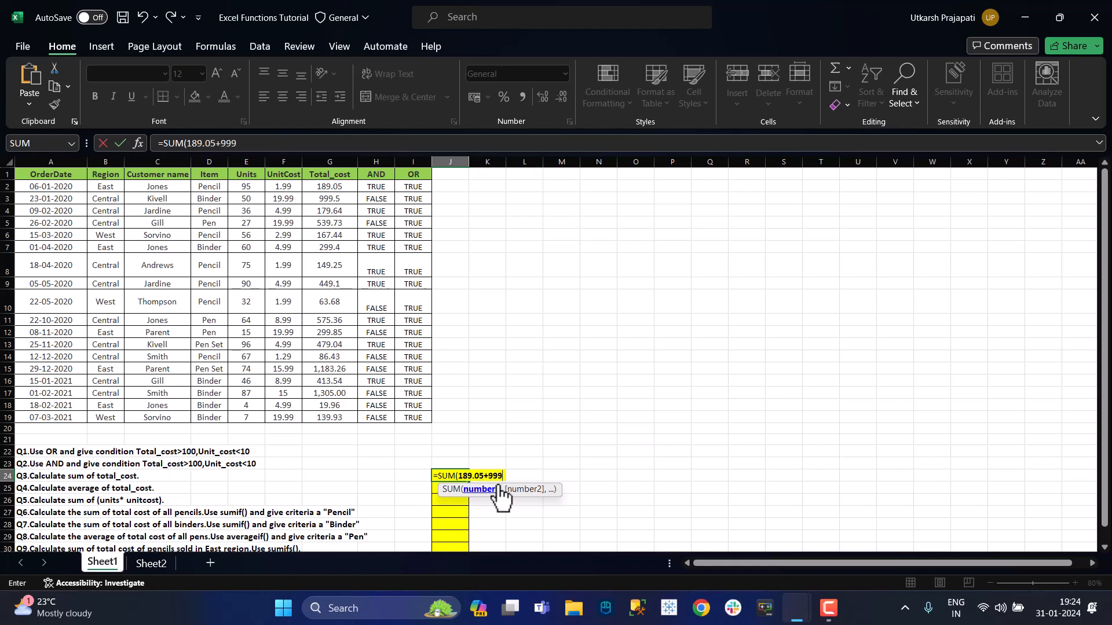
text(.)
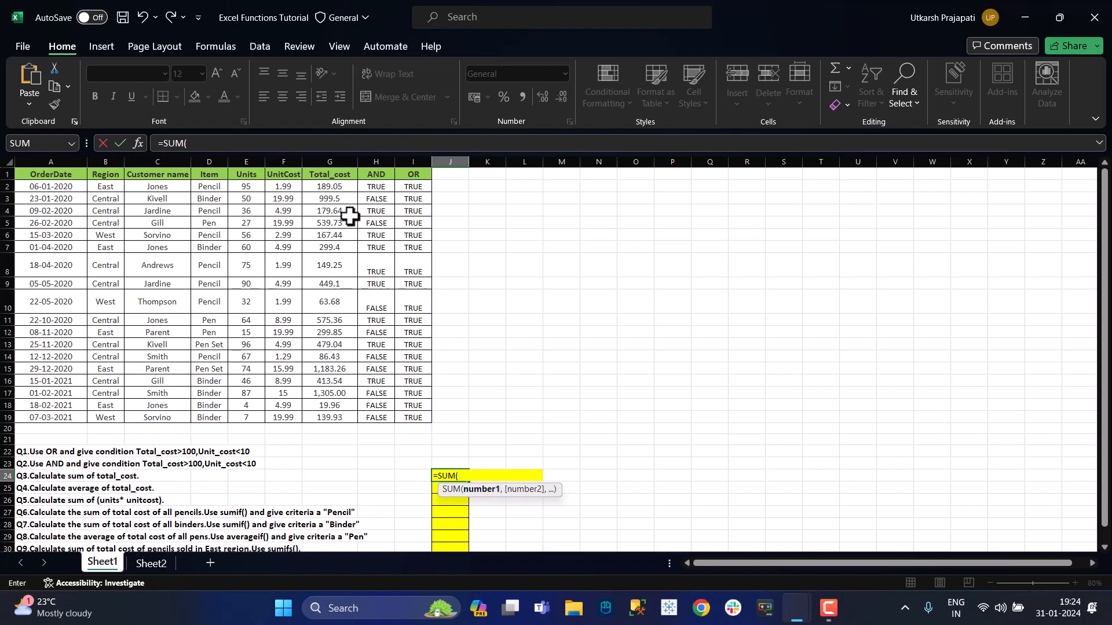
click(336, 186)
drag(337, 199, 339, 414)
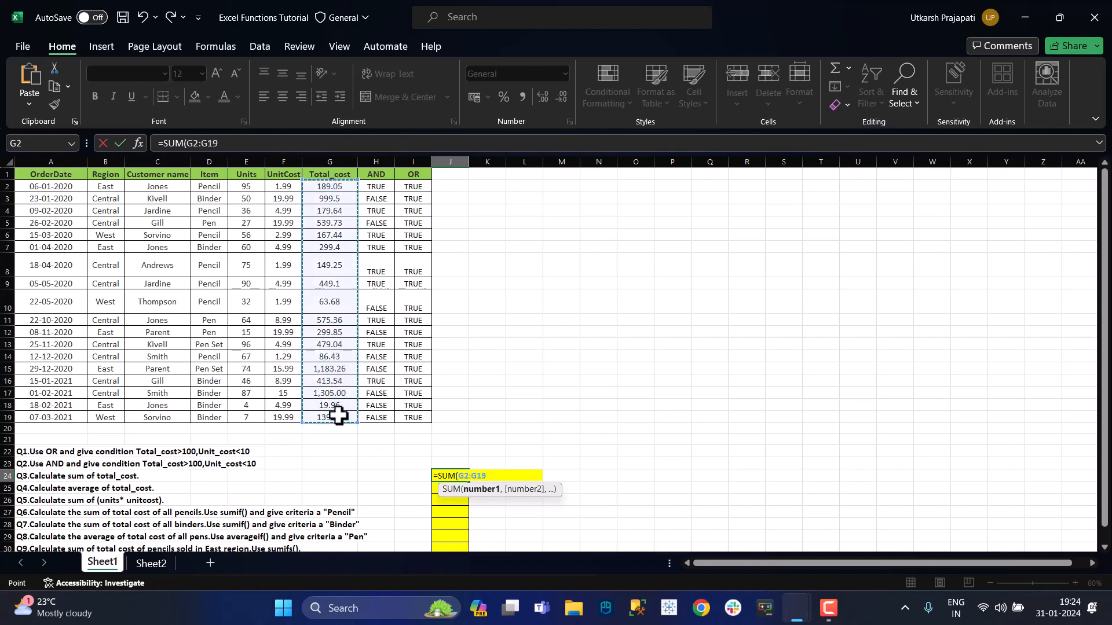
text())
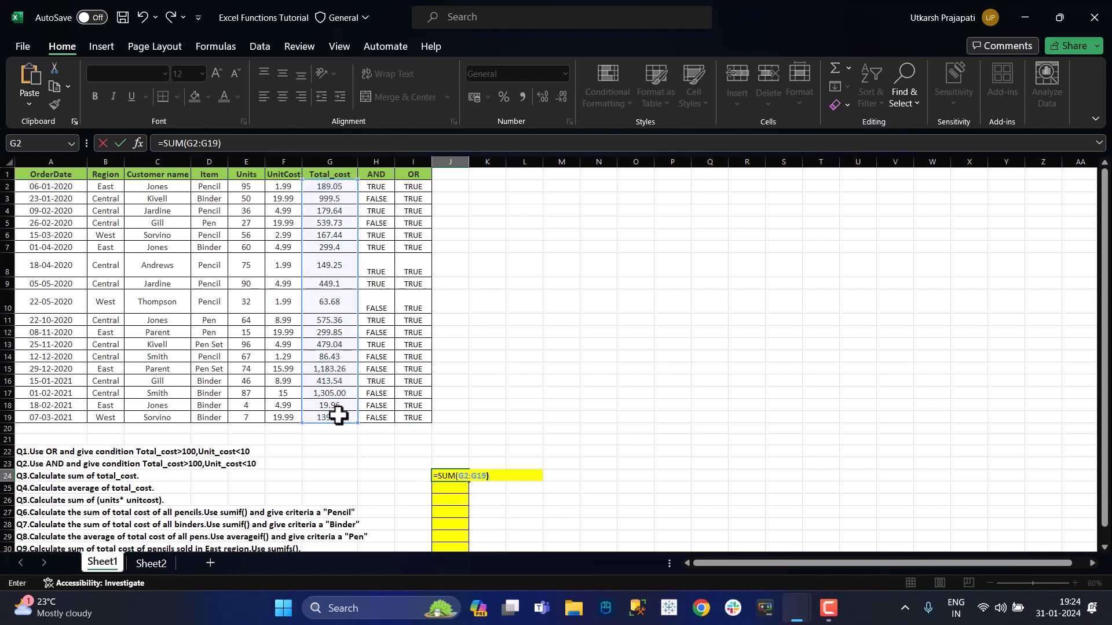
key(Return)
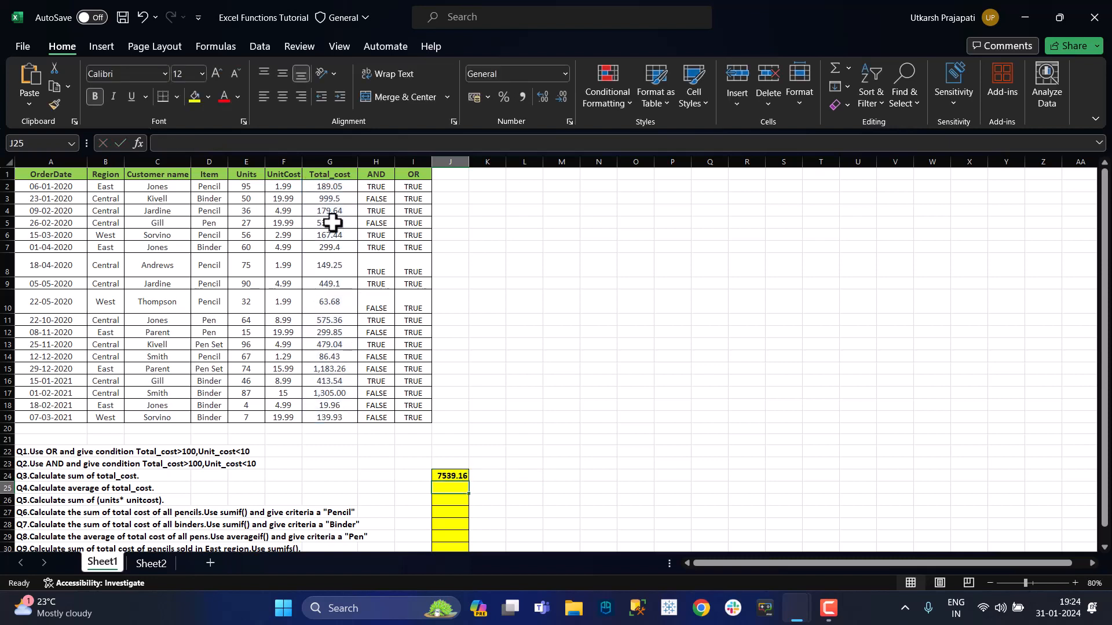
- Check the sum and average of the Total_cost values in G2:G19 and review Q4 in A25
drag(329, 187, 339, 418)
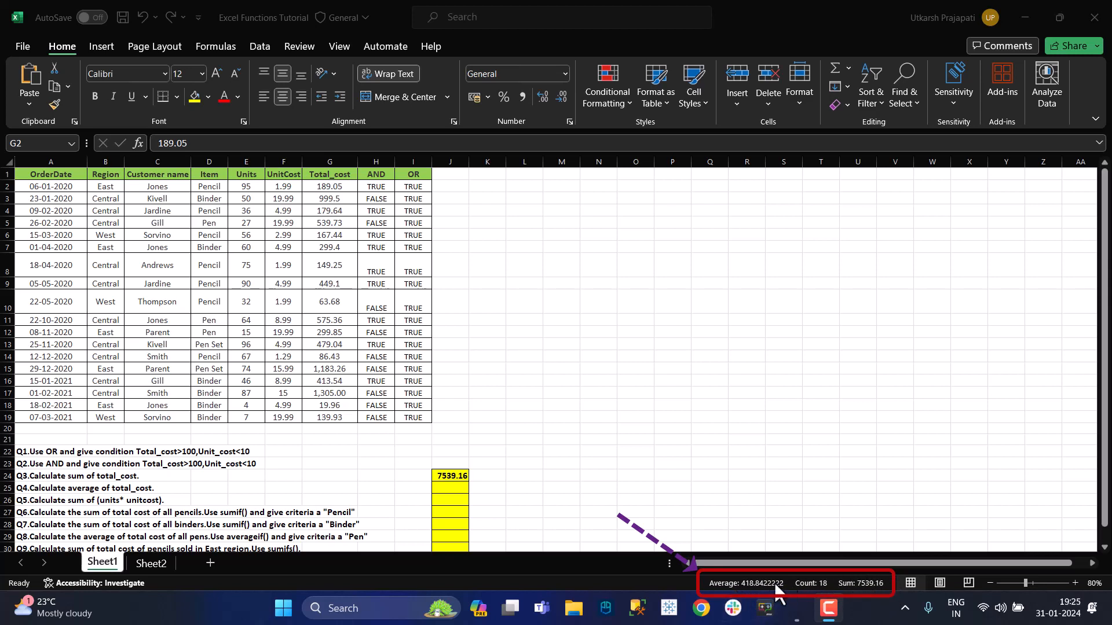
click(499, 486)
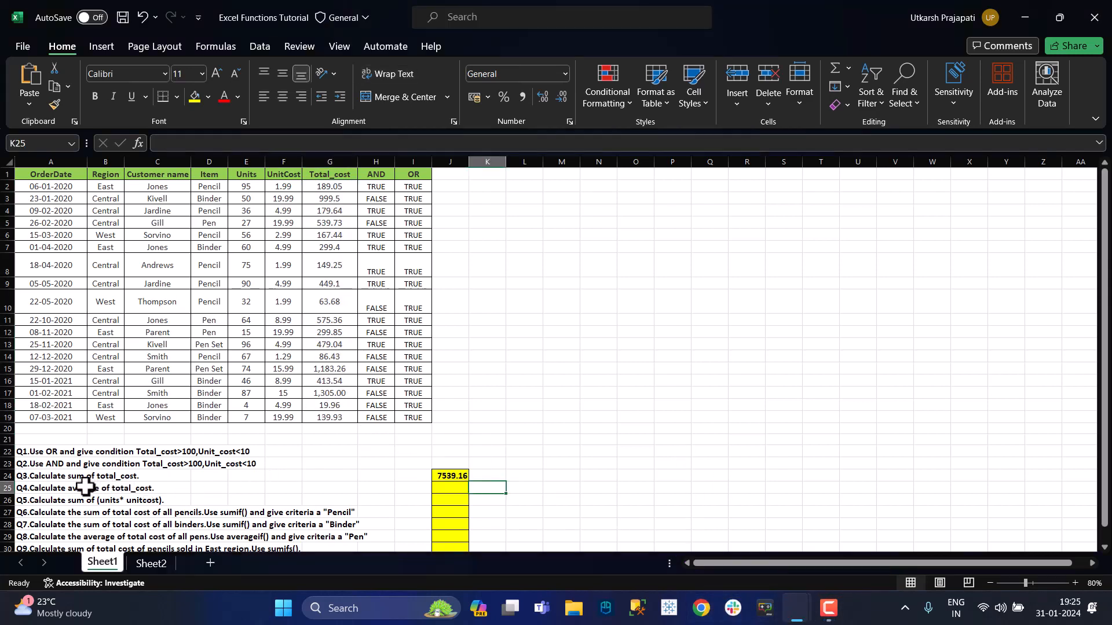
click(56, 490)
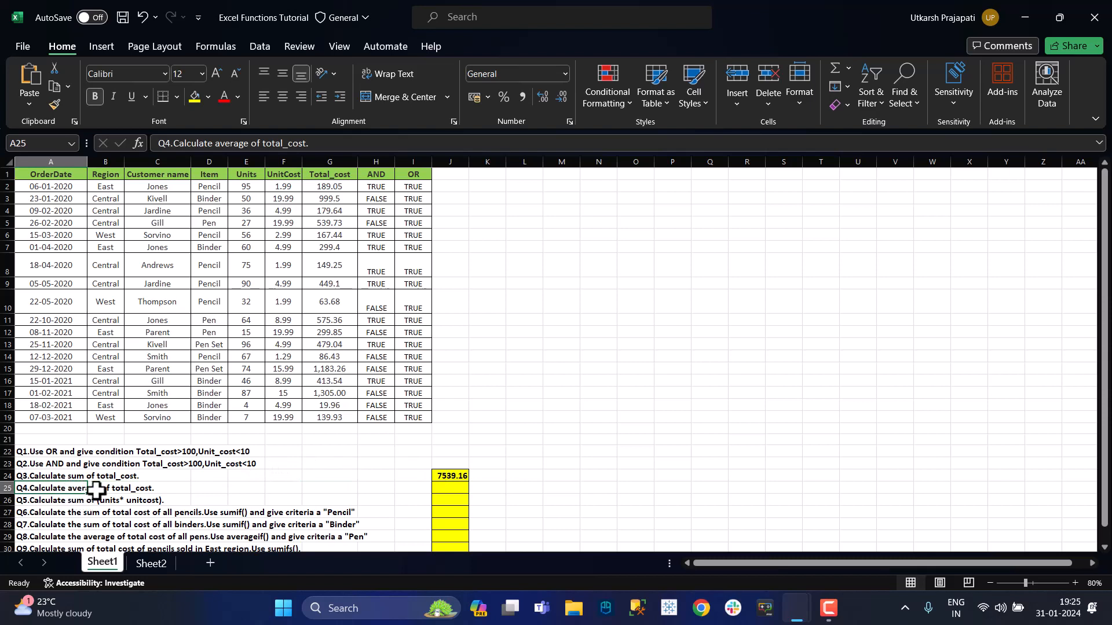
drag(322, 187, 336, 417)
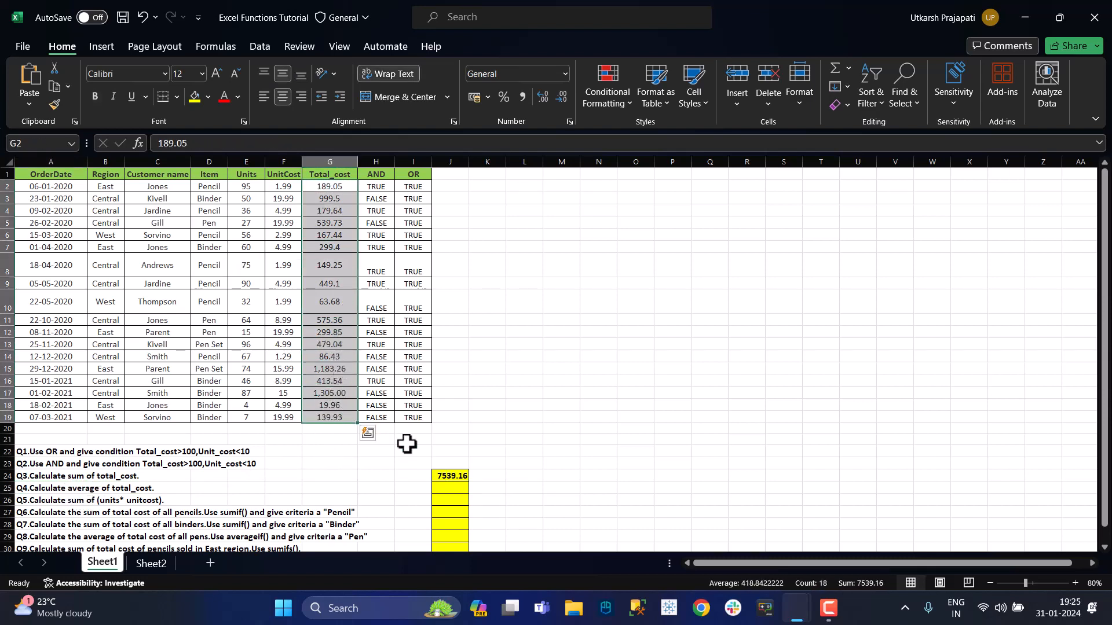
- Calculate the average of Total_cost for Q4 in J25 with =AVERAGE(G2:G19)
click(454, 493)
text(=aver)
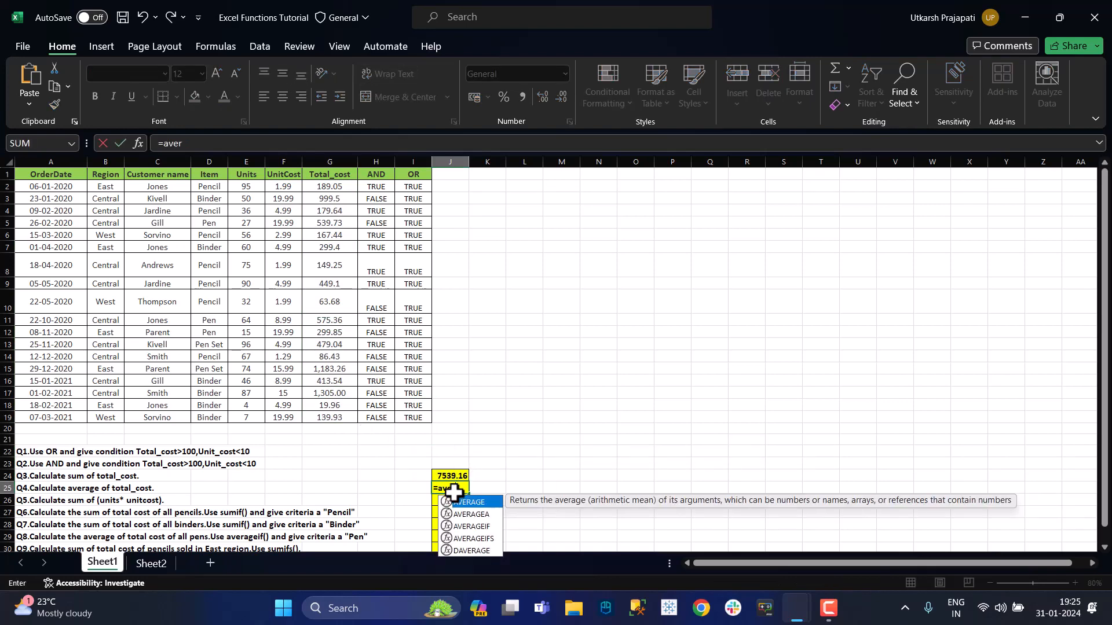
key(Tab)
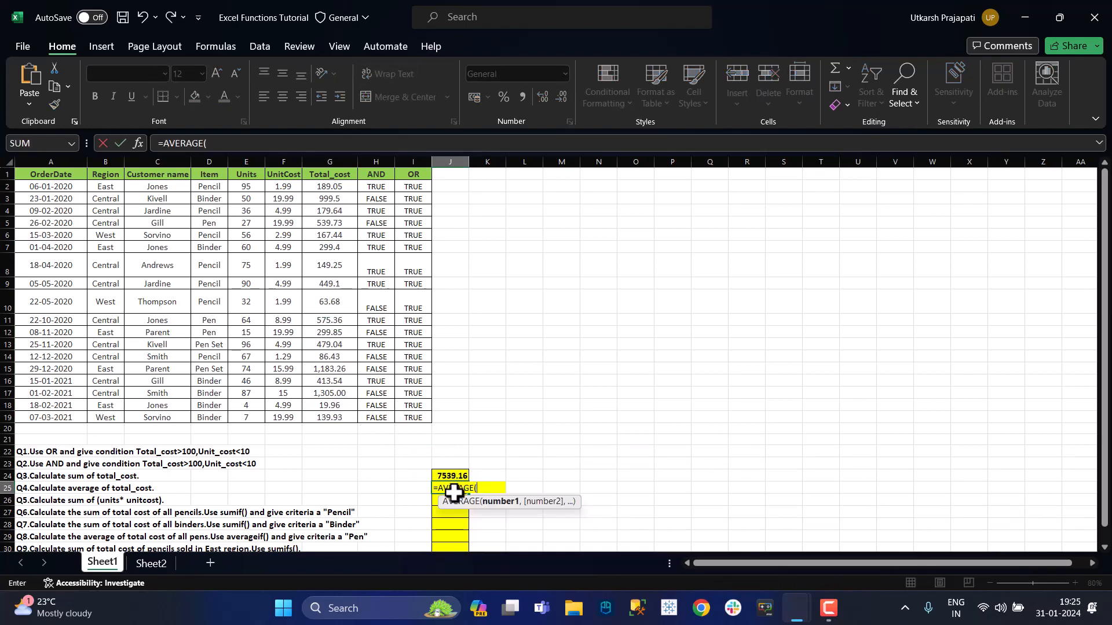
key(BackSpace)
key(BackSpace)
key(BackSpace)
key(BackSpace)
key(BackSpace)
key(BackSpace)
key(BackSpace)
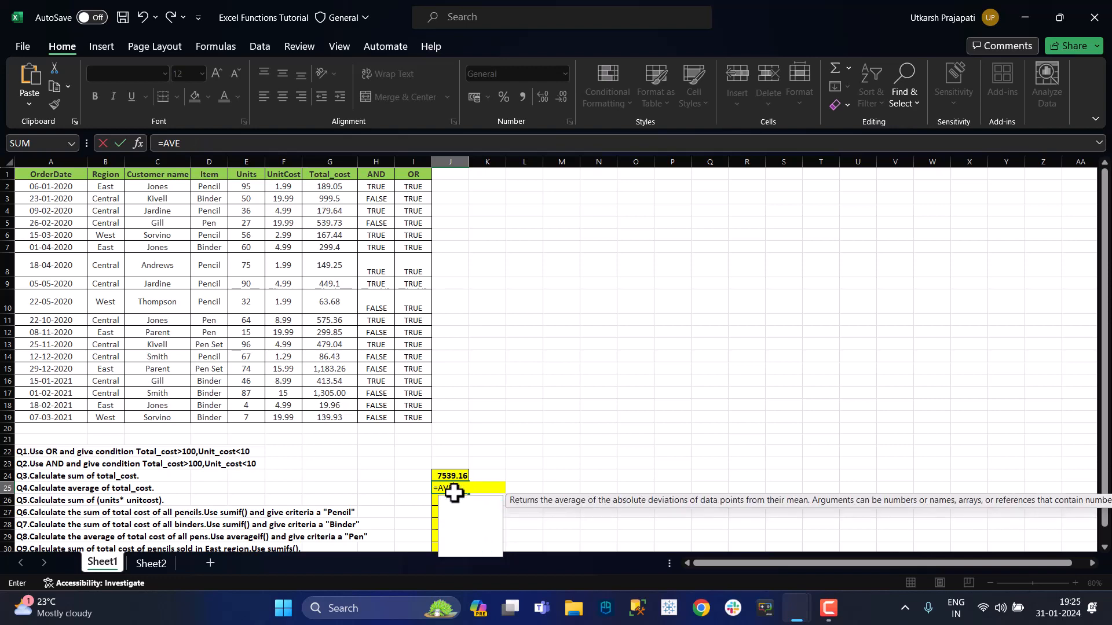
text(ve)
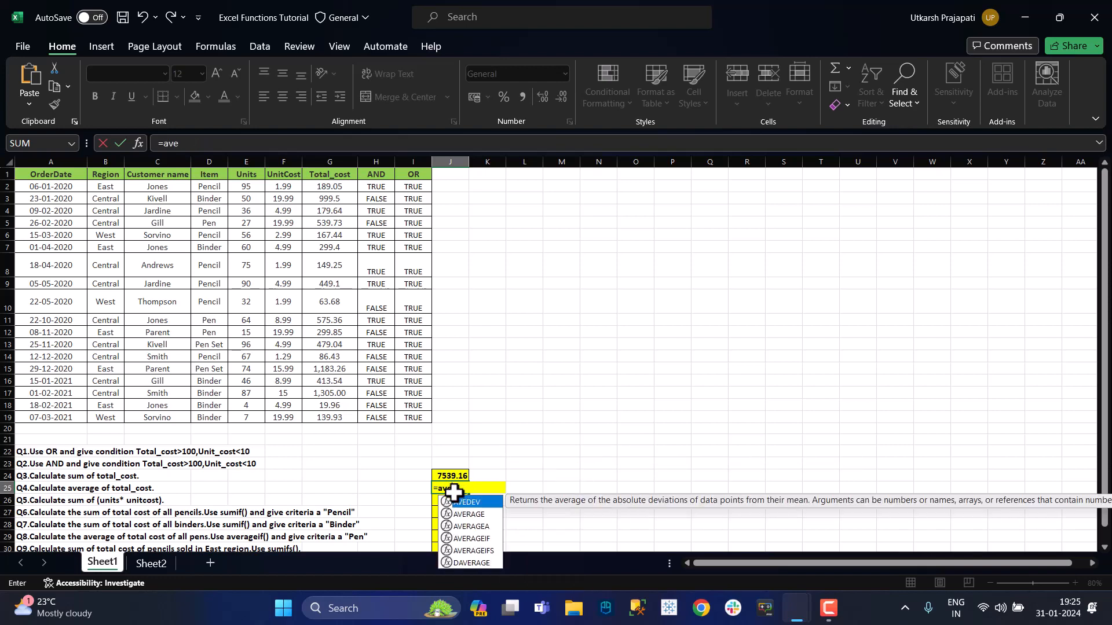
text(r)
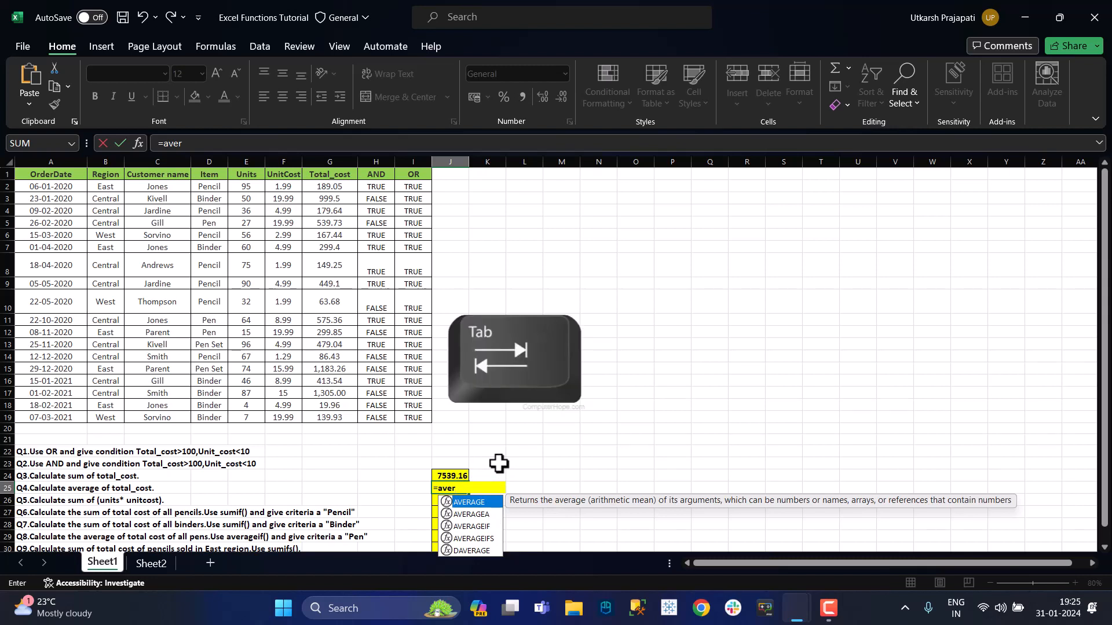
key(Tab)
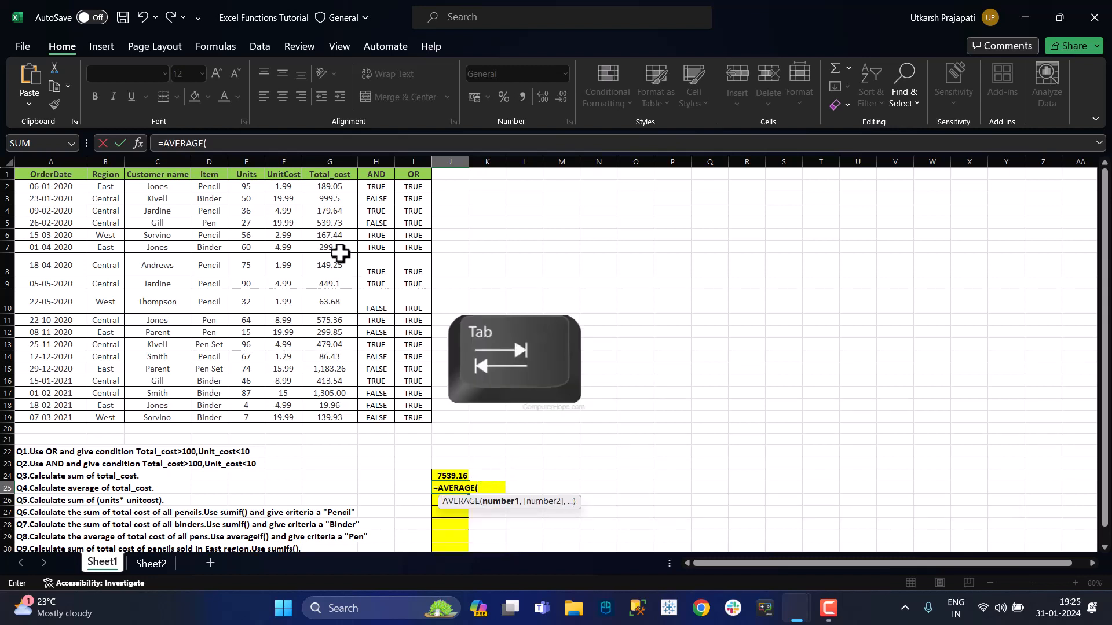
click(331, 185)
drag(332, 185, 335, 412)
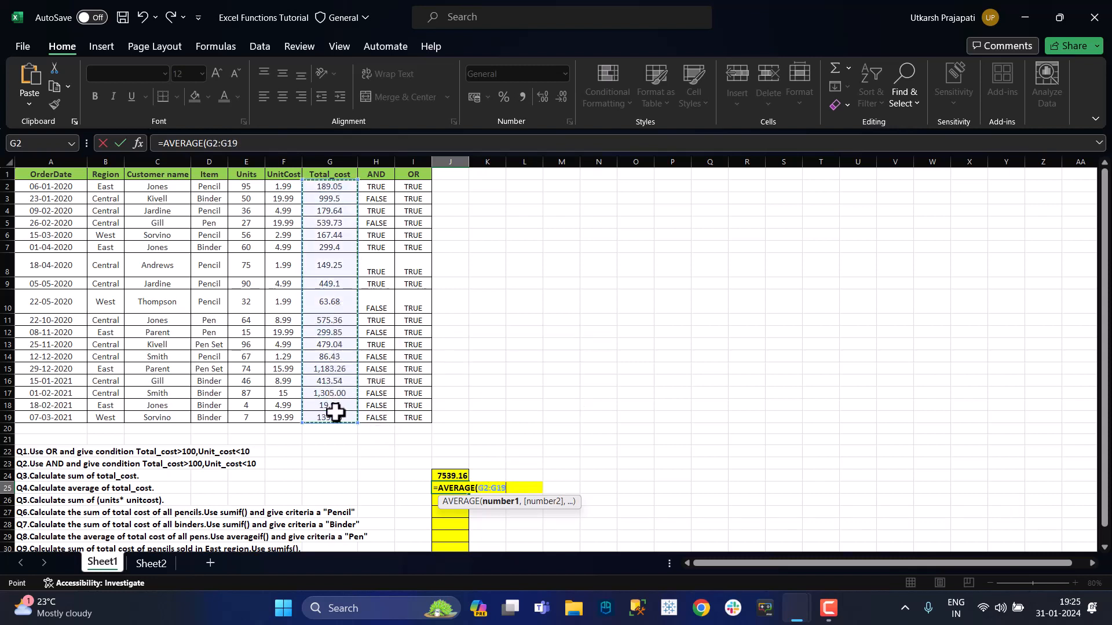
text())
key(Return)
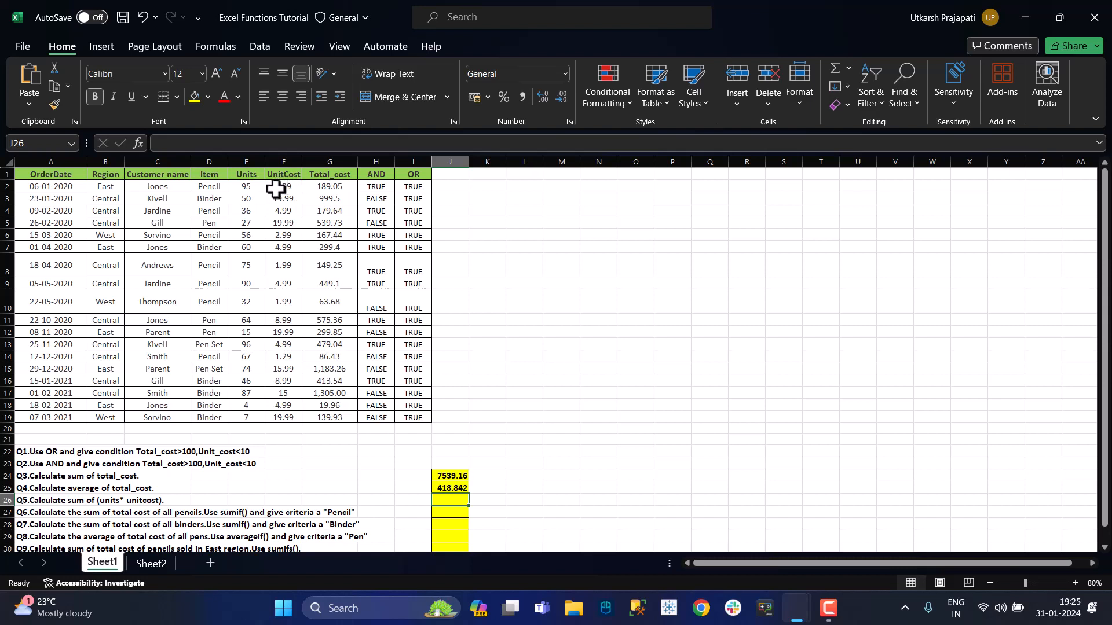
- Multiply Units by UnitCost for Q5 with =E2*F2 in K2 and fill the formula down through K19
drag(249, 187, 273, 187)
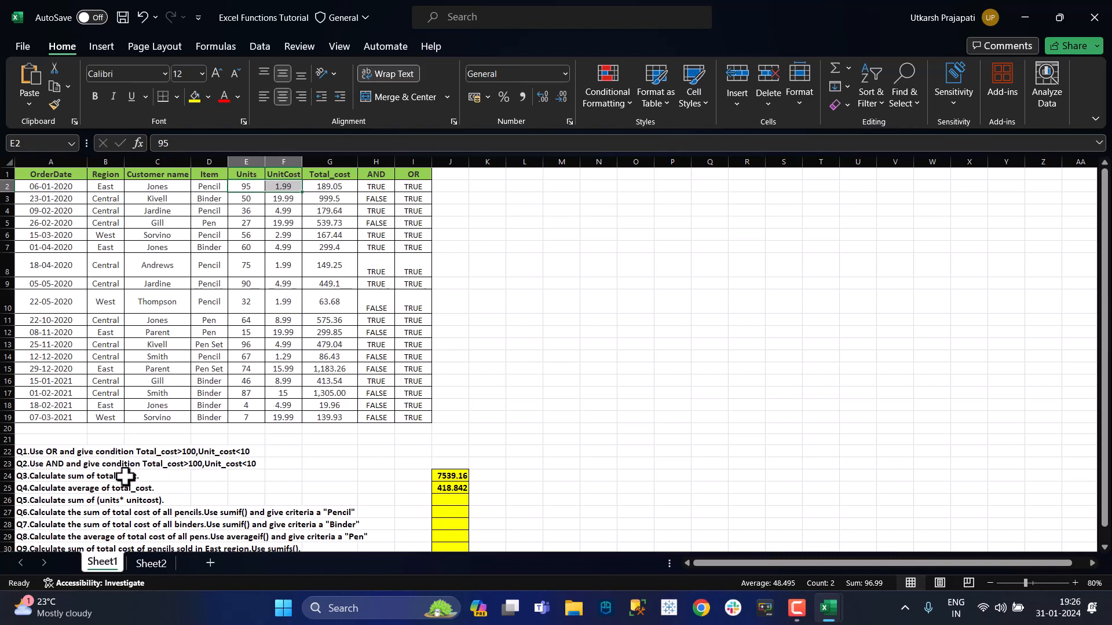
click(53, 502)
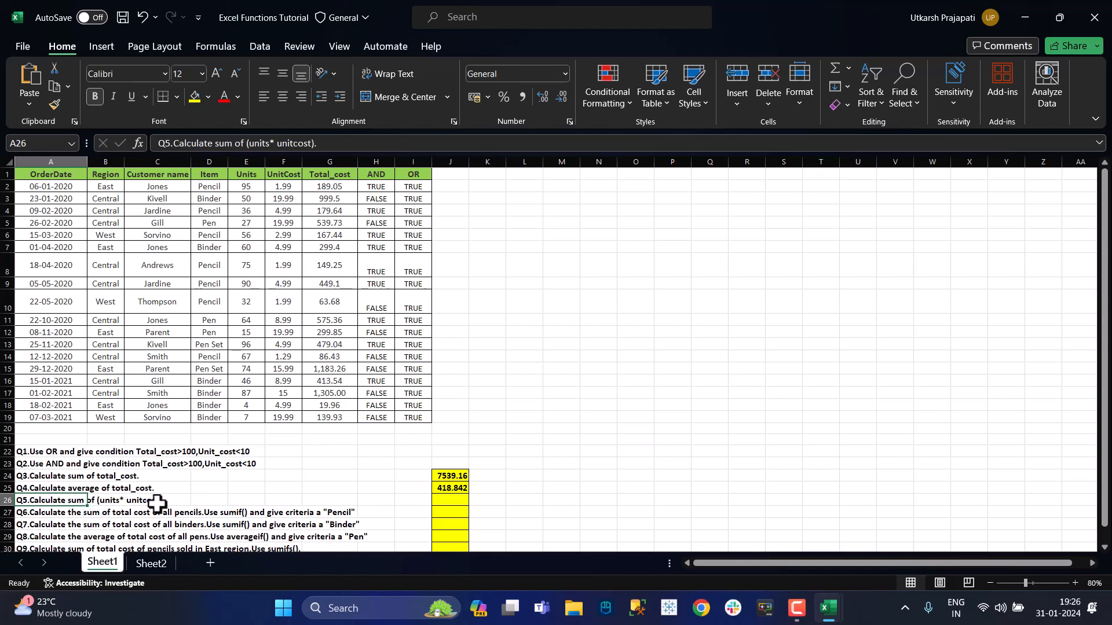
click(476, 188)
text(=)
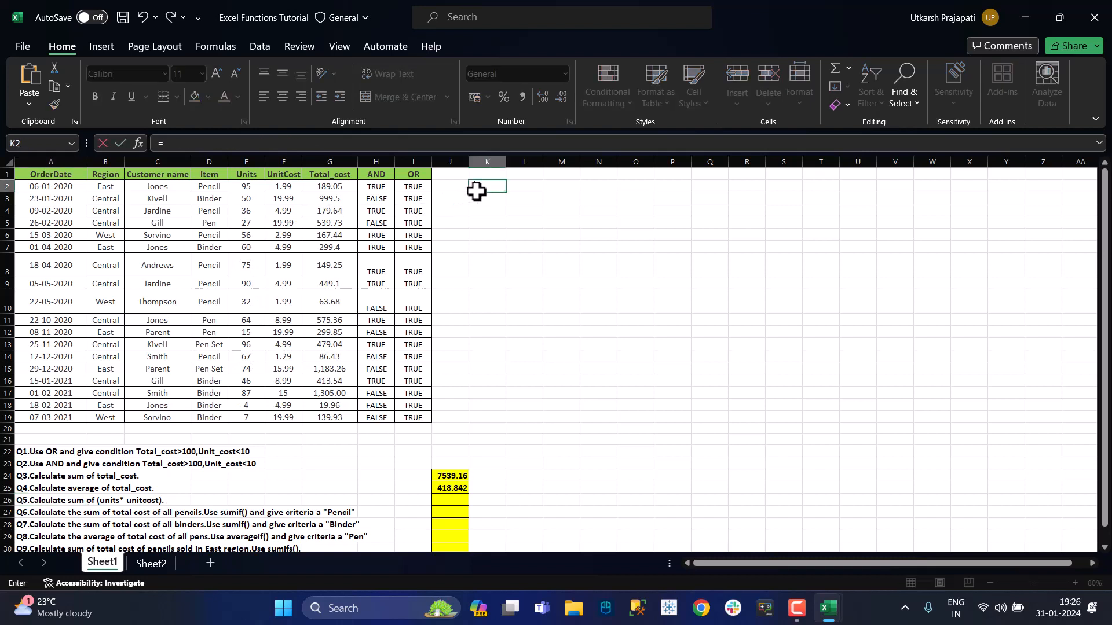
click(253, 187)
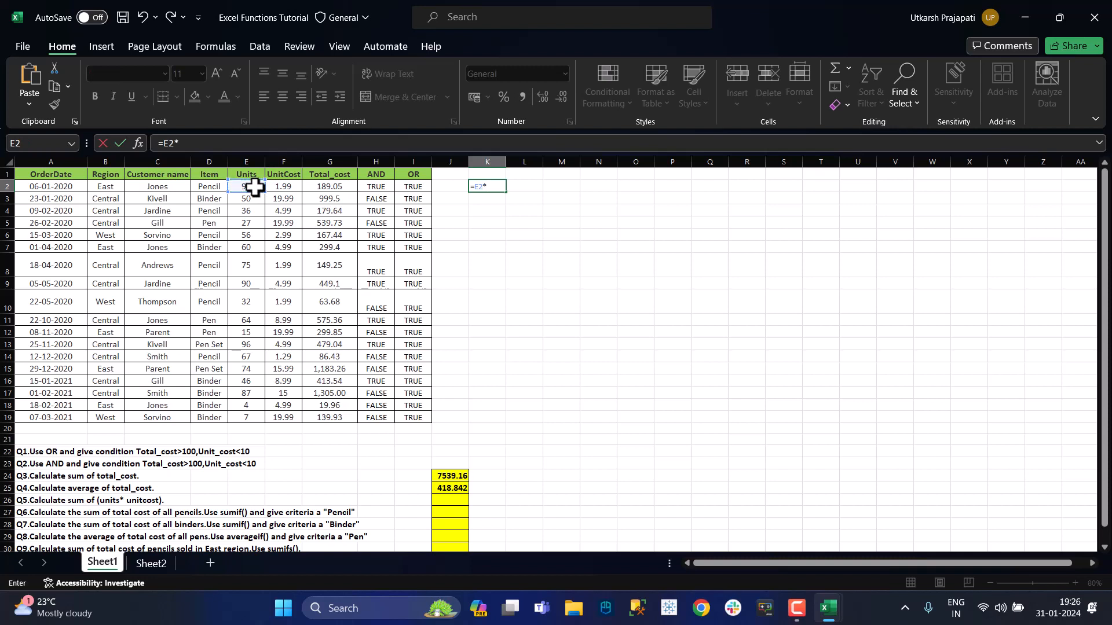
text(*)
click(280, 188)
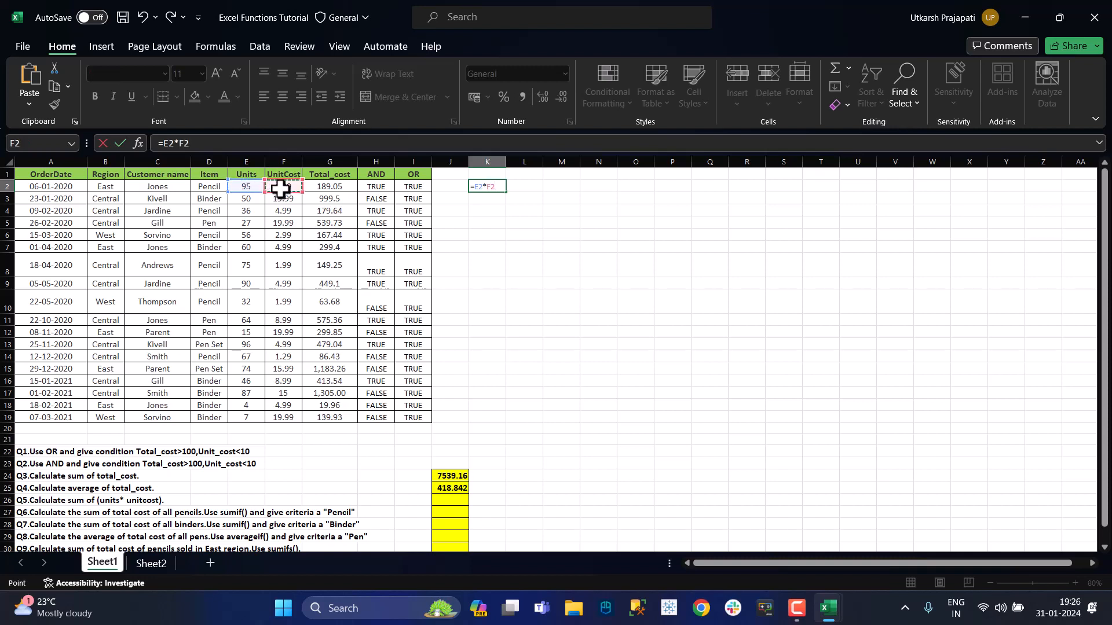
key(Return)
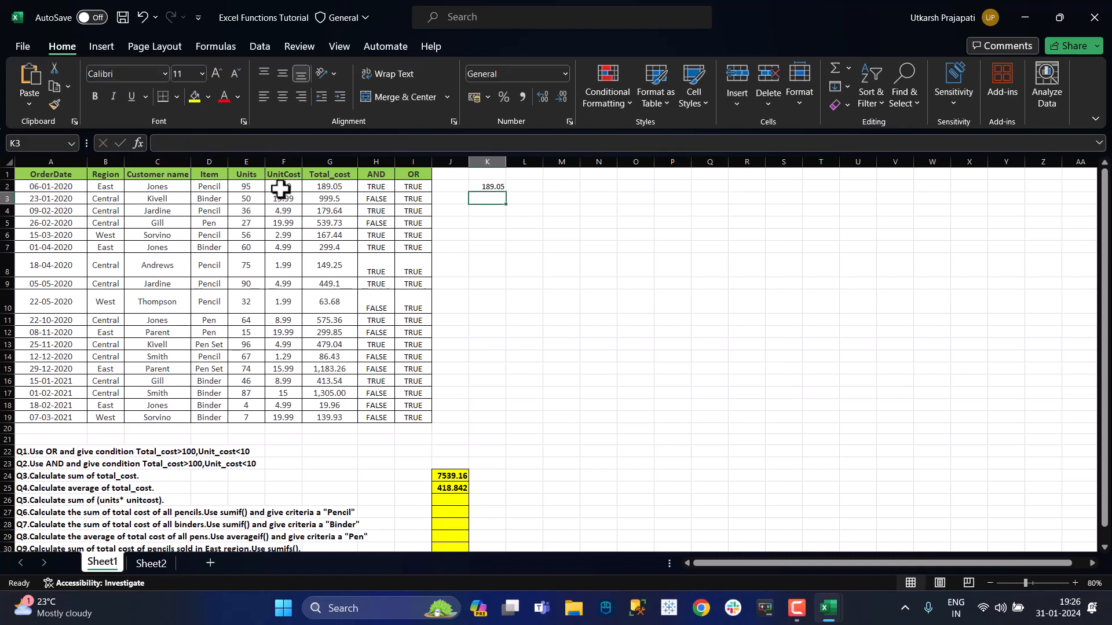
click(485, 185)
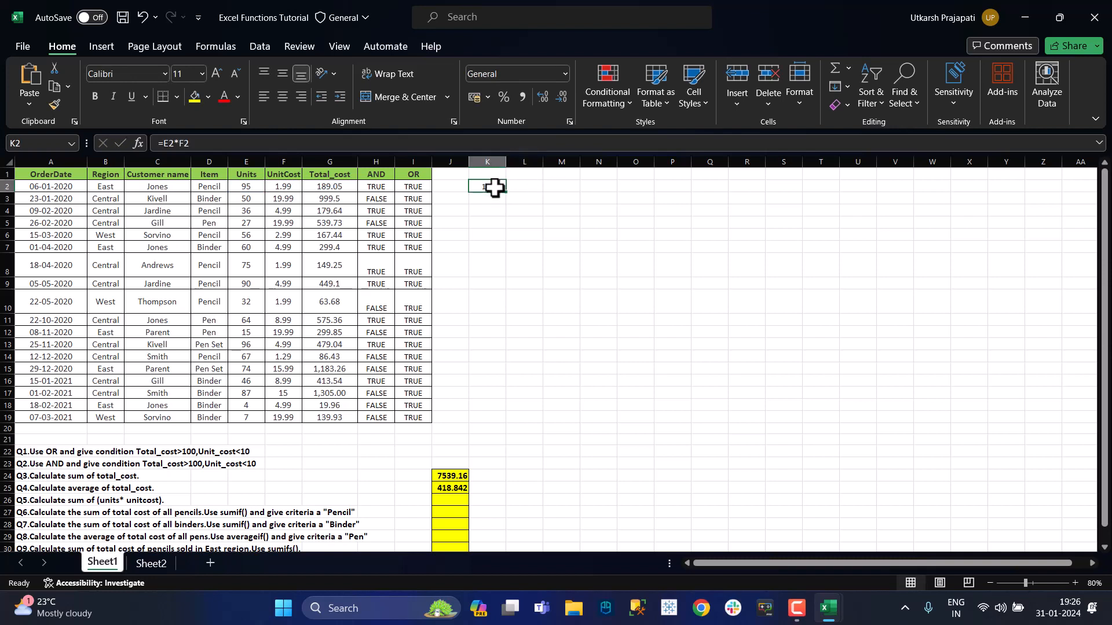
drag(507, 195, 502, 421)
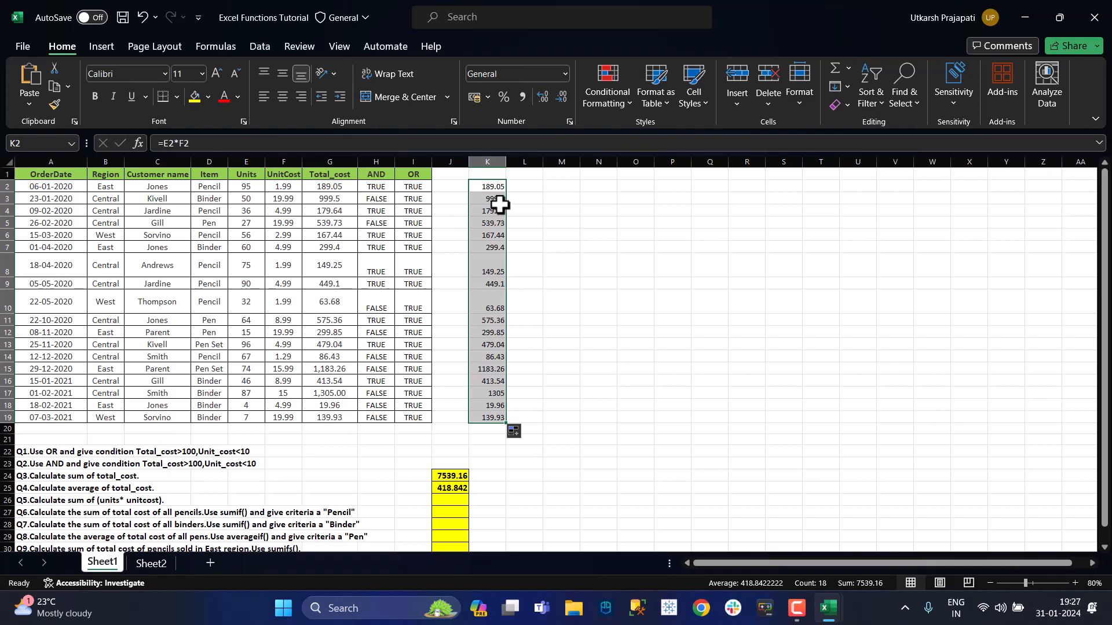
- Total the Units times UnitCost products in K20 with =SUM(K2:K19)
click(489, 430)
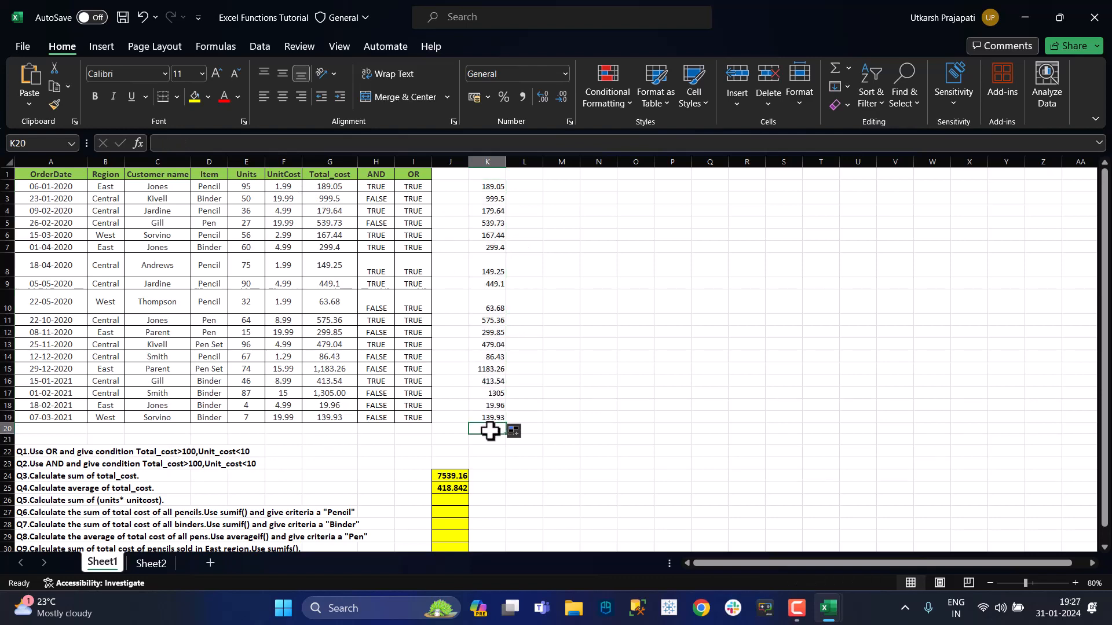
text(=SUM()
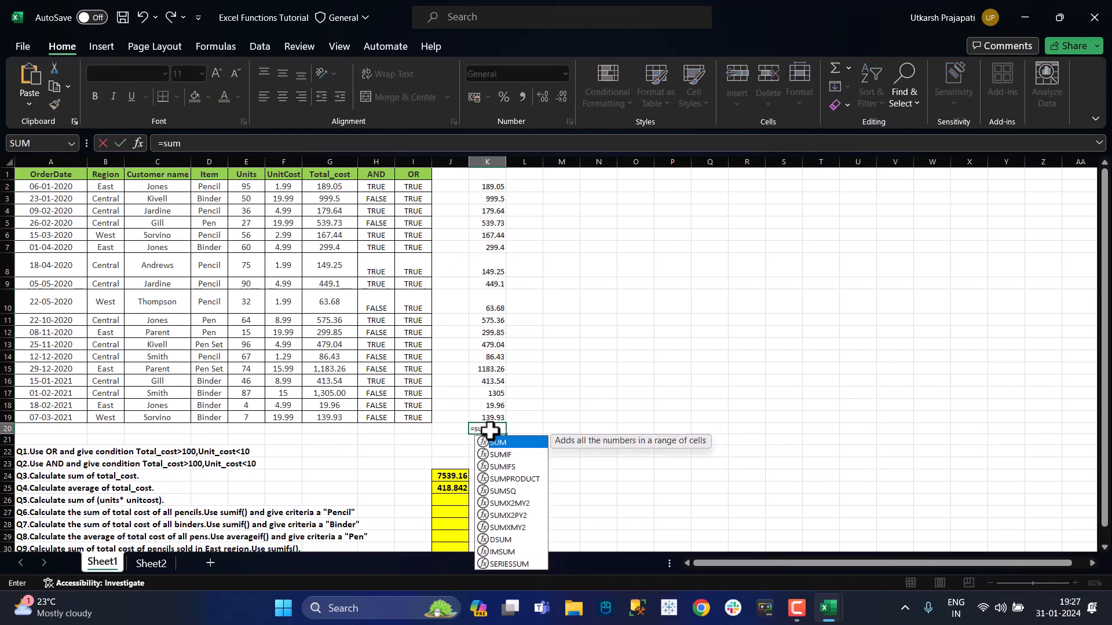
click(485, 186)
drag(486, 185, 496, 414)
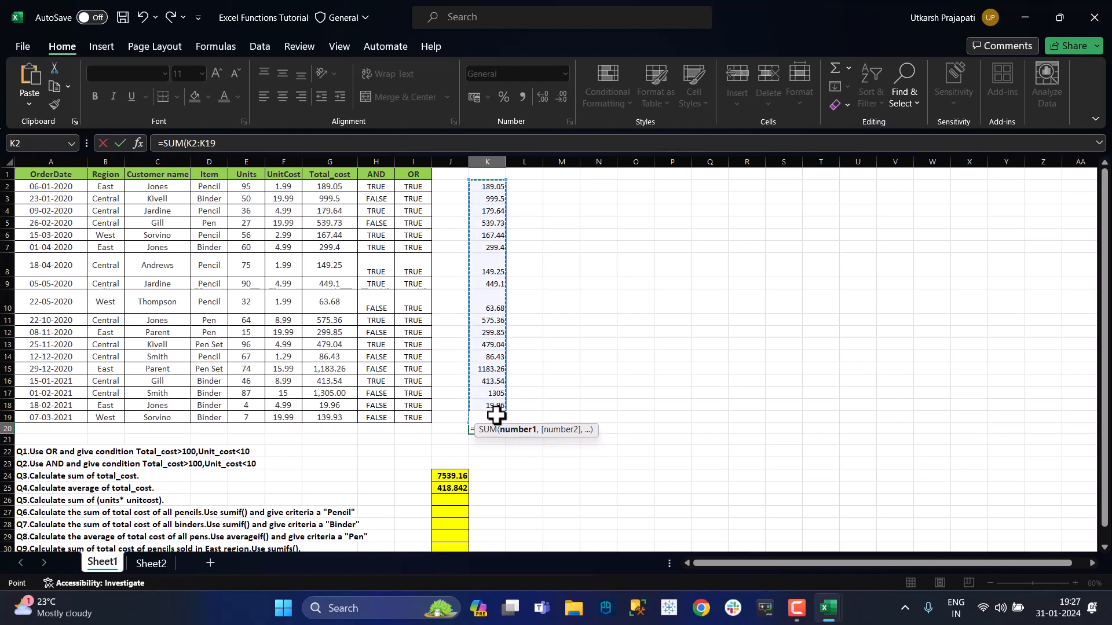
text())
key(Return)
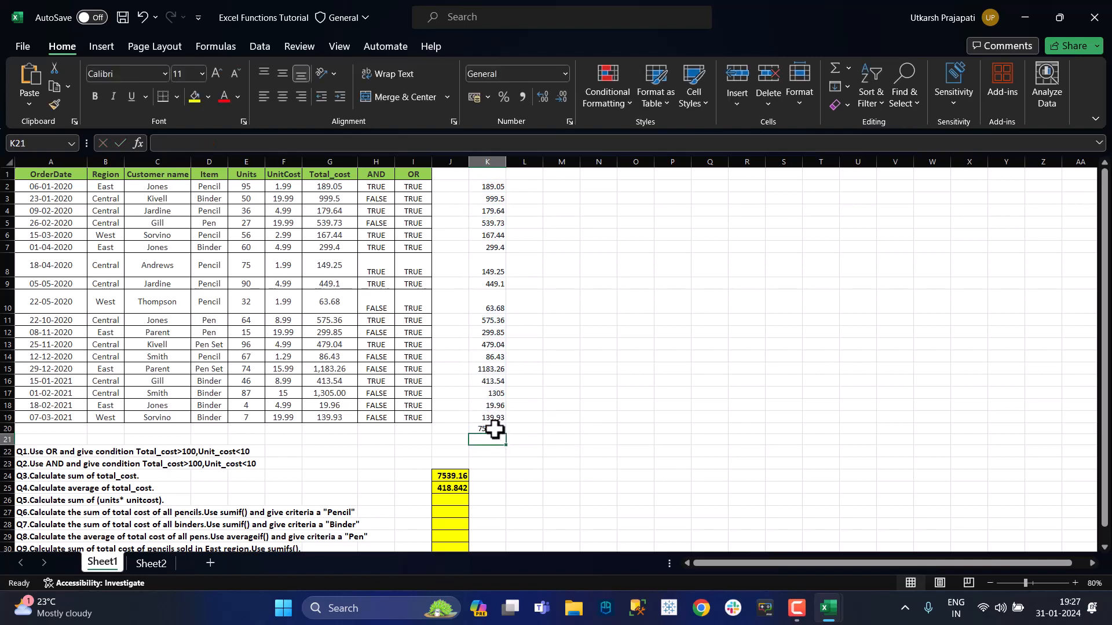
- Review the sum formula in K20, the product formula in K2 and the whole helper column K
click(496, 429)
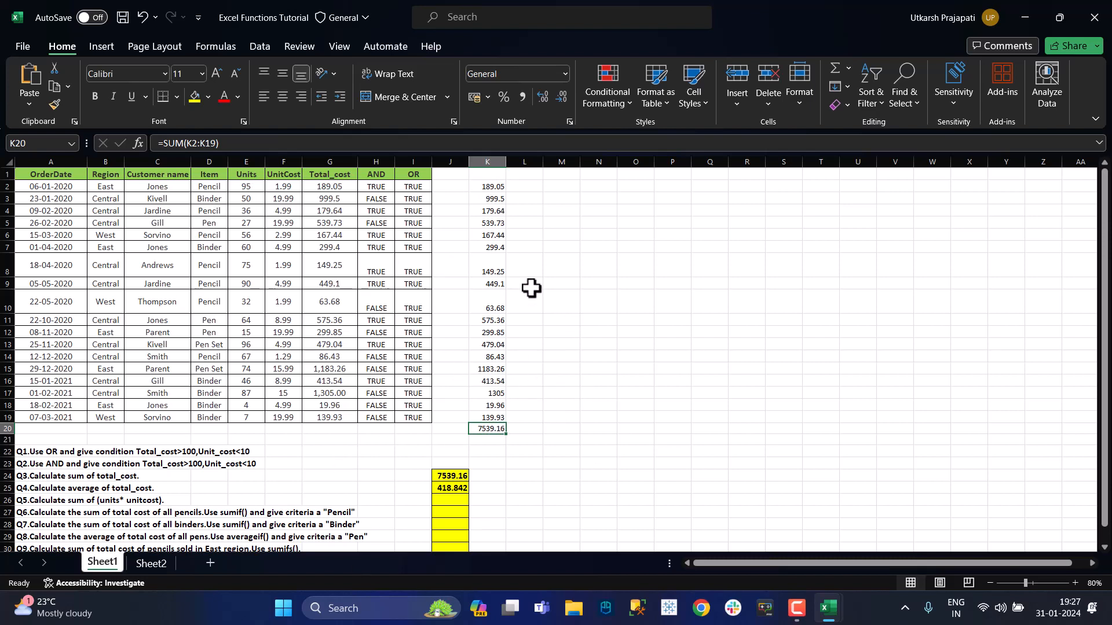
click(485, 187)
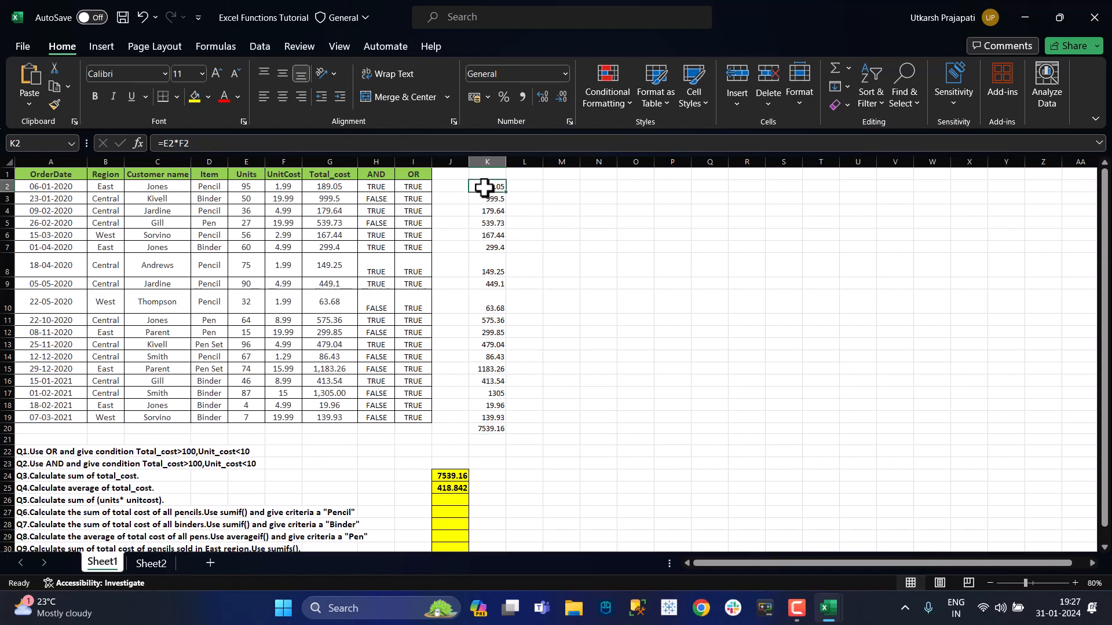
click(482, 158)
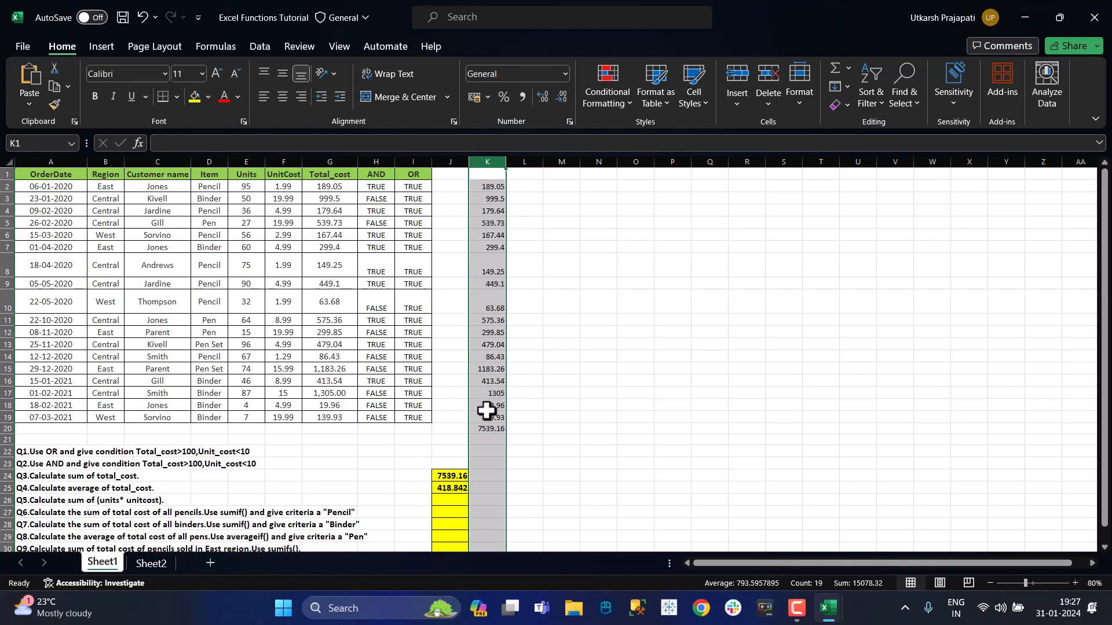
- Calculate the sum of Units times UnitCost for Q5 directly in J26 with =SUMPRODUCT(E2:E19,F2:F19)
click(484, 427)
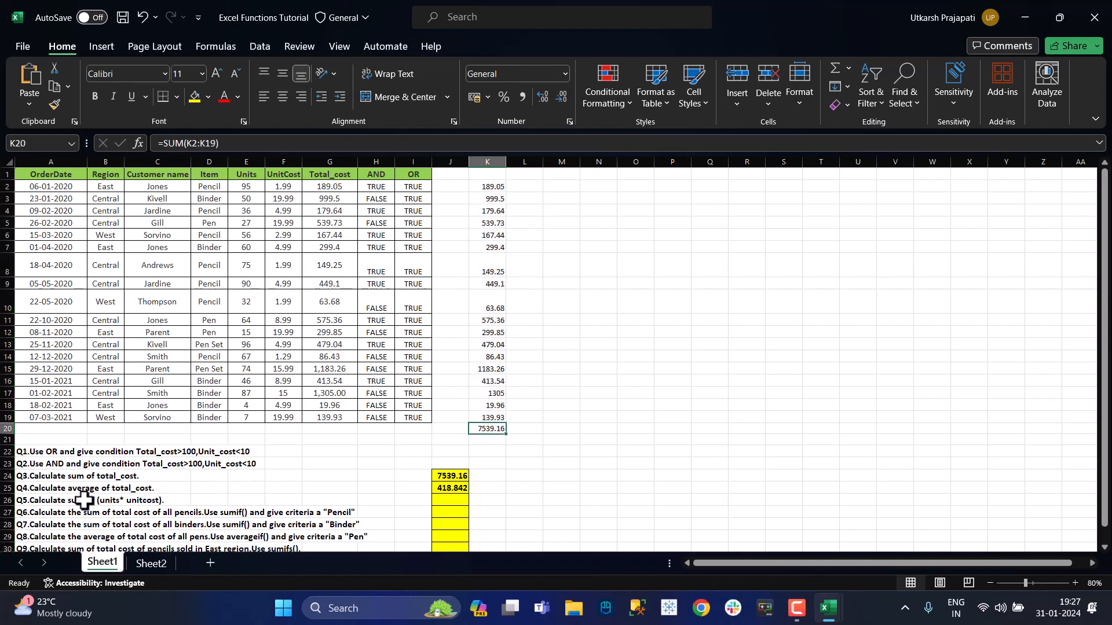
click(4, 500)
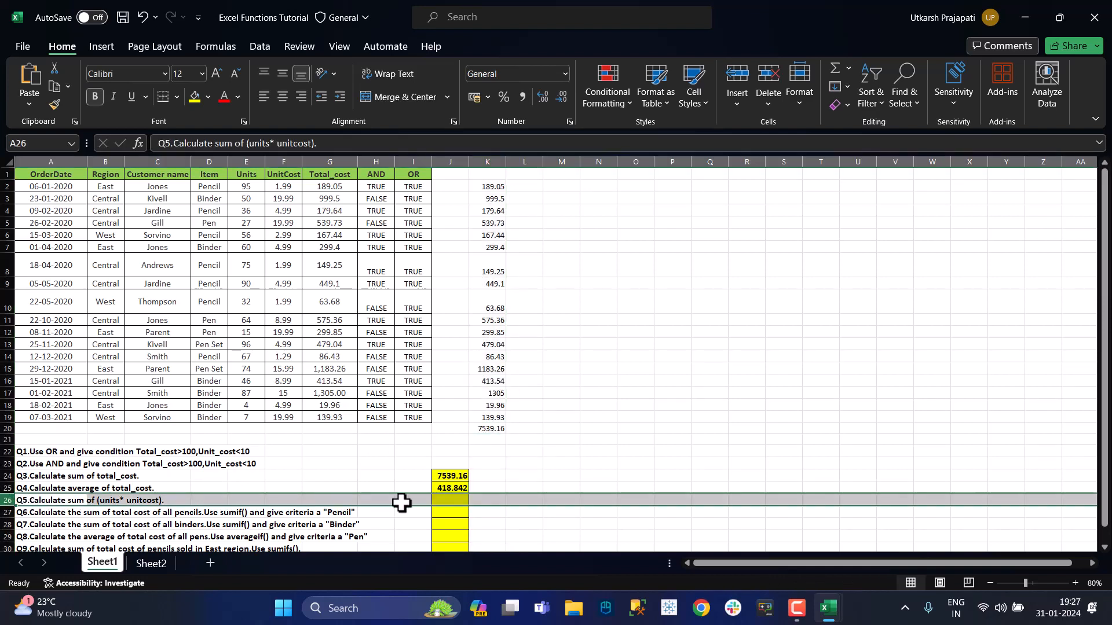
click(443, 501)
text(=)
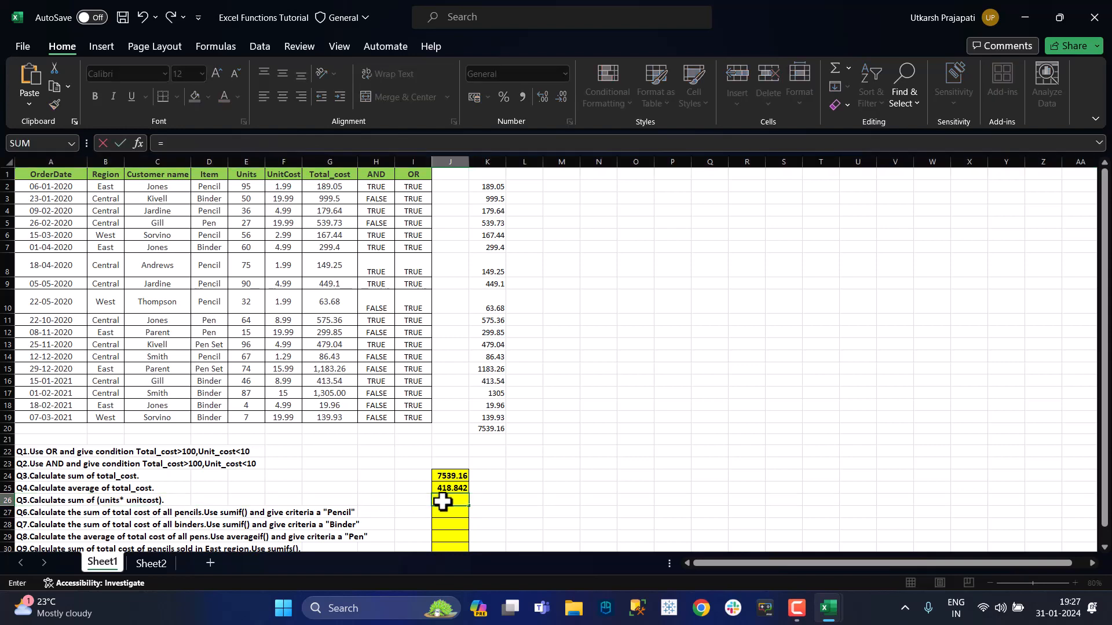
text(sump)
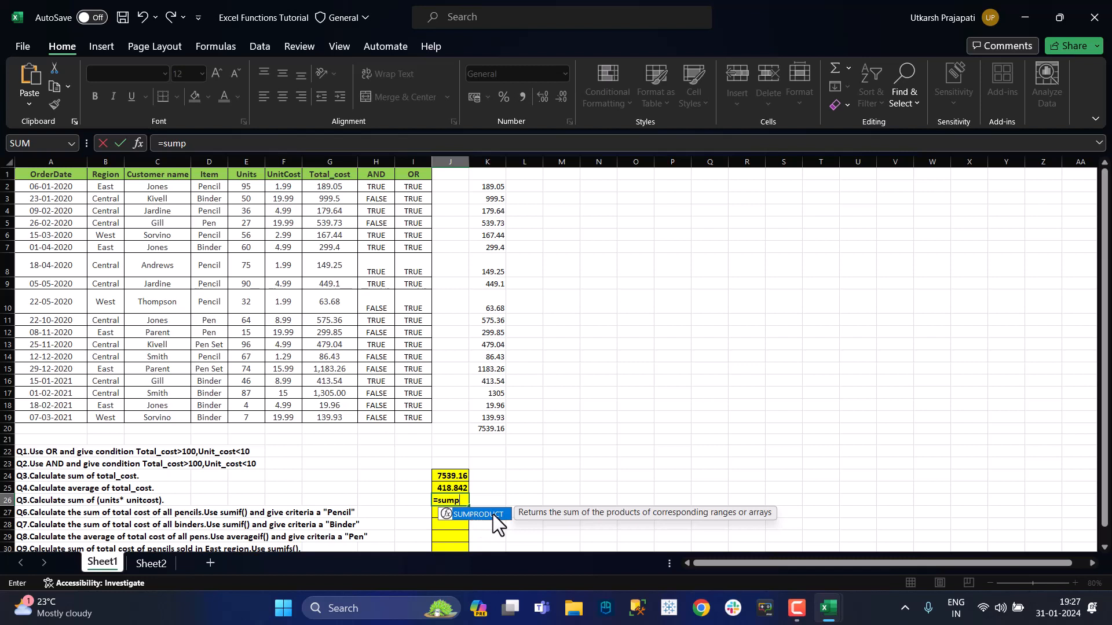
double_click(492, 514)
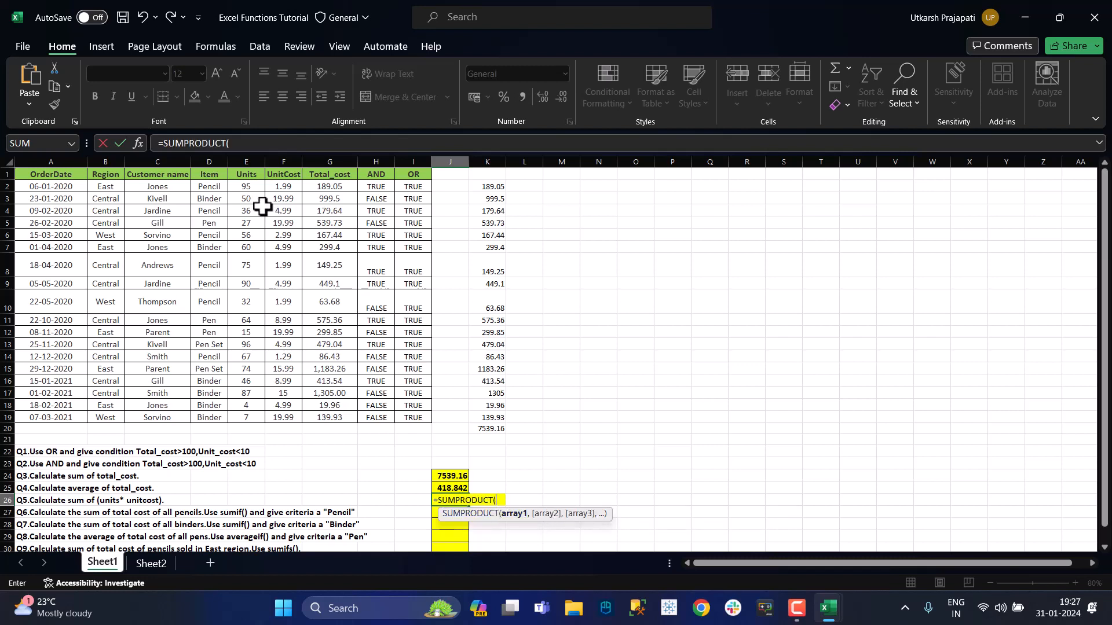
drag(245, 186, 251, 415)
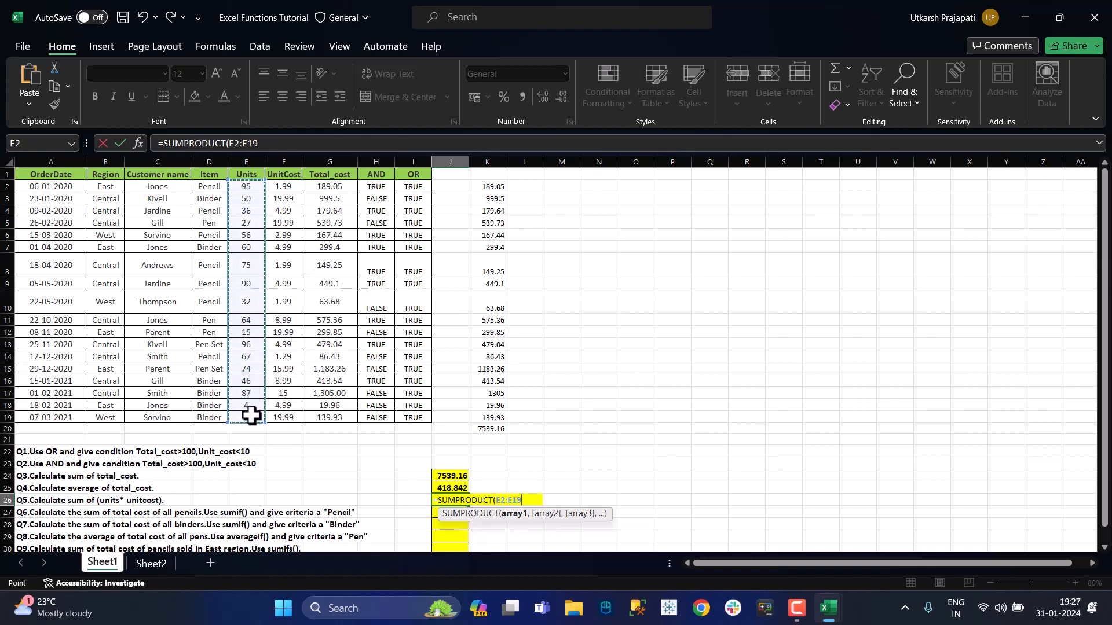
text(,)
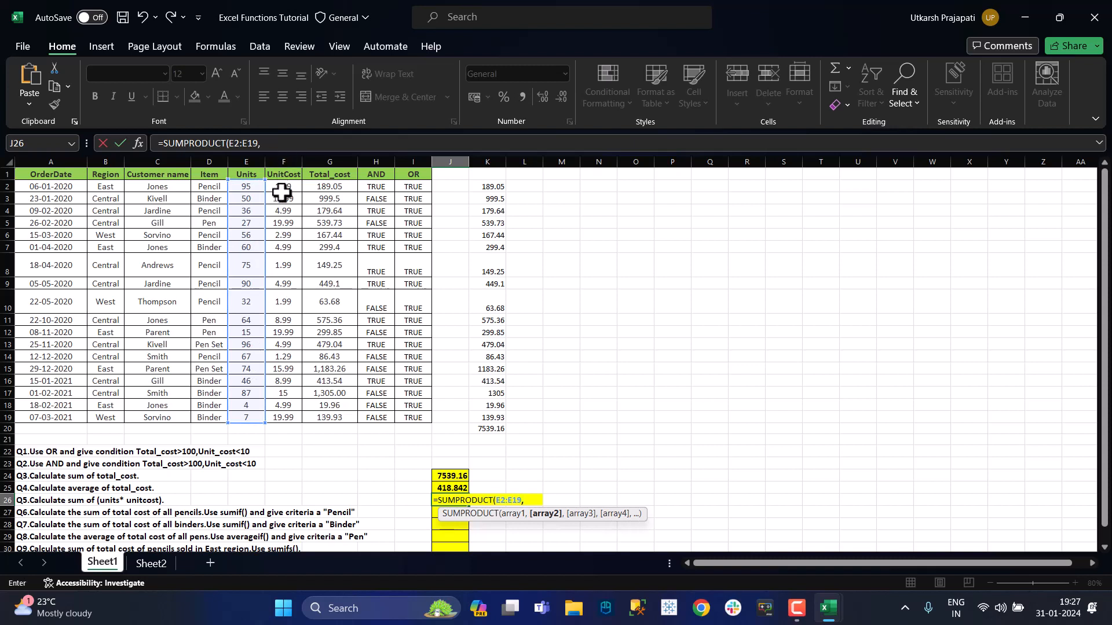
drag(282, 187, 283, 414)
text())
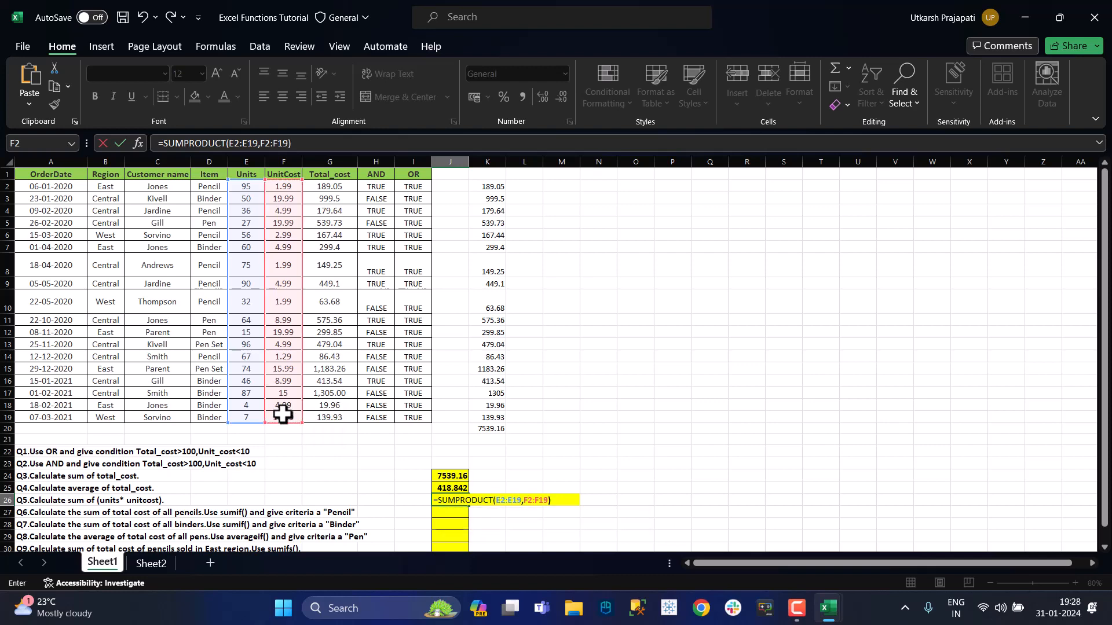
key(Return)
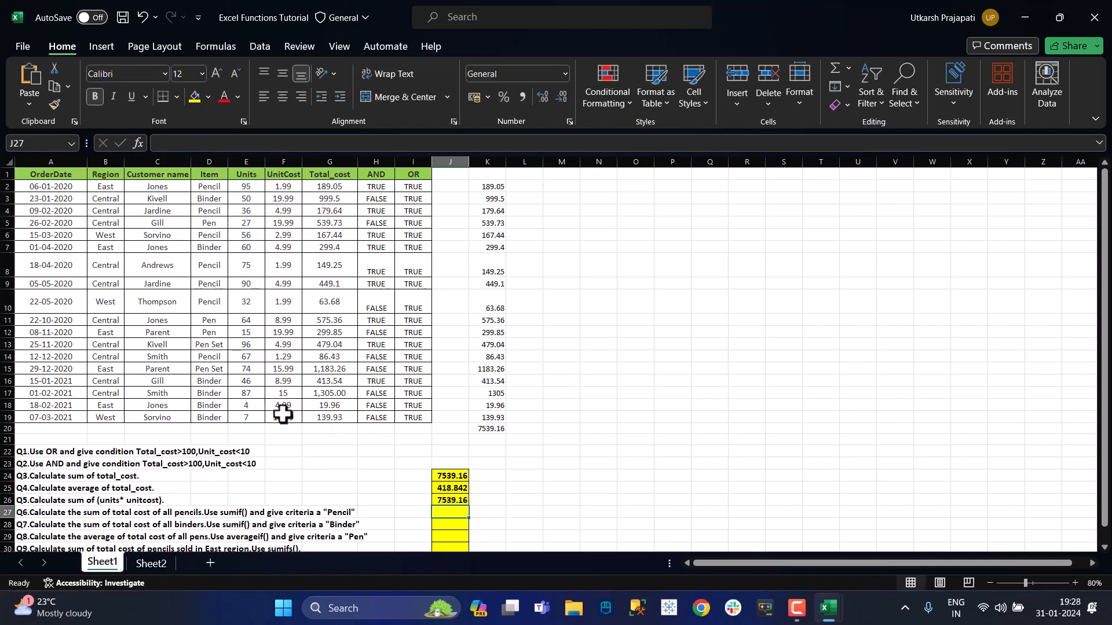
- Compare the SUMPRODUCT answer in J26 with the helper total in K20, and check row 2's Units, UnitCost and Total_cost against K2
click(443, 501)
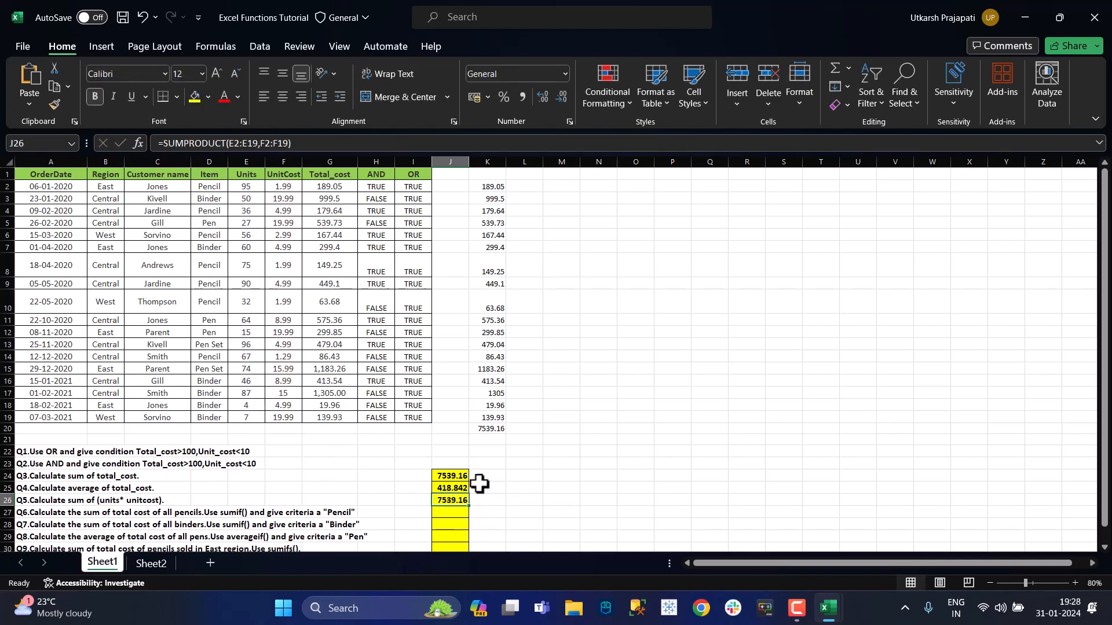
click(495, 427)
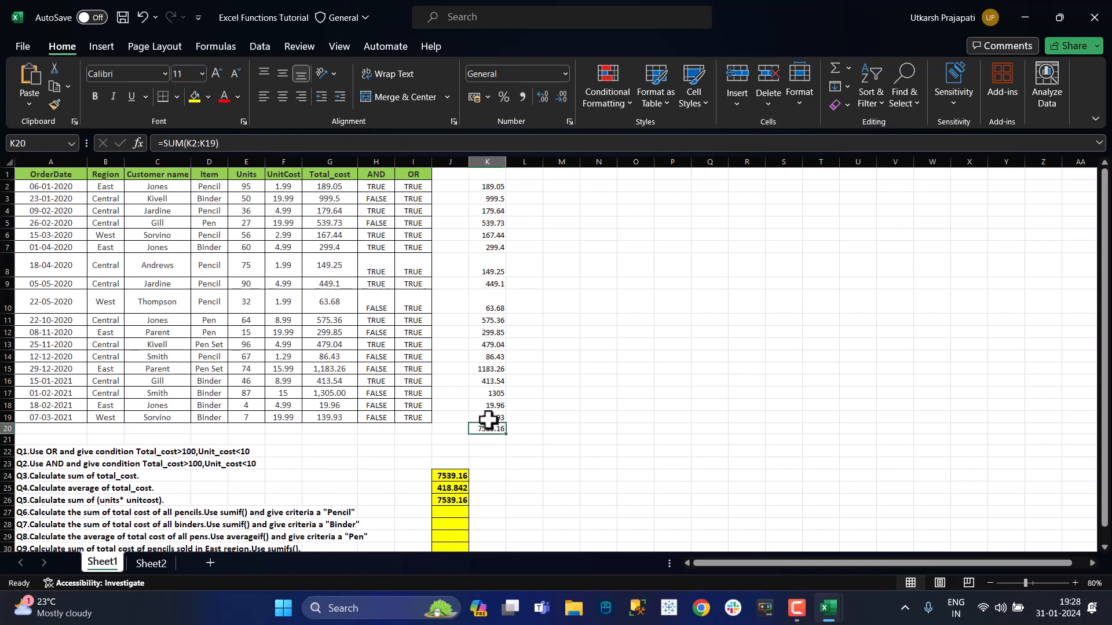
click(338, 188)
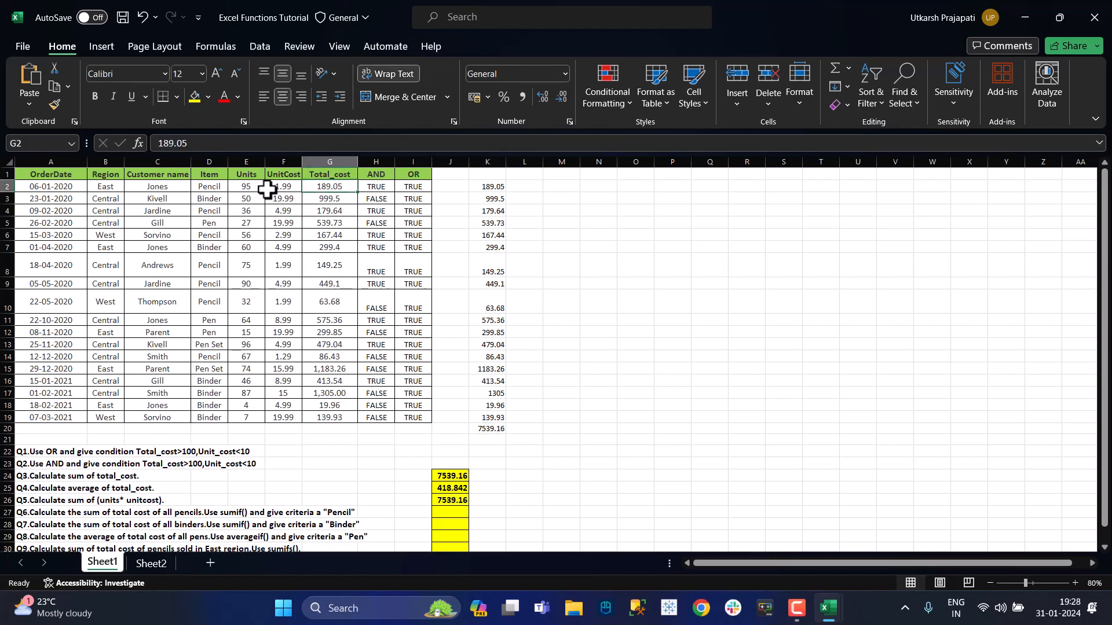
drag(250, 187, 274, 190)
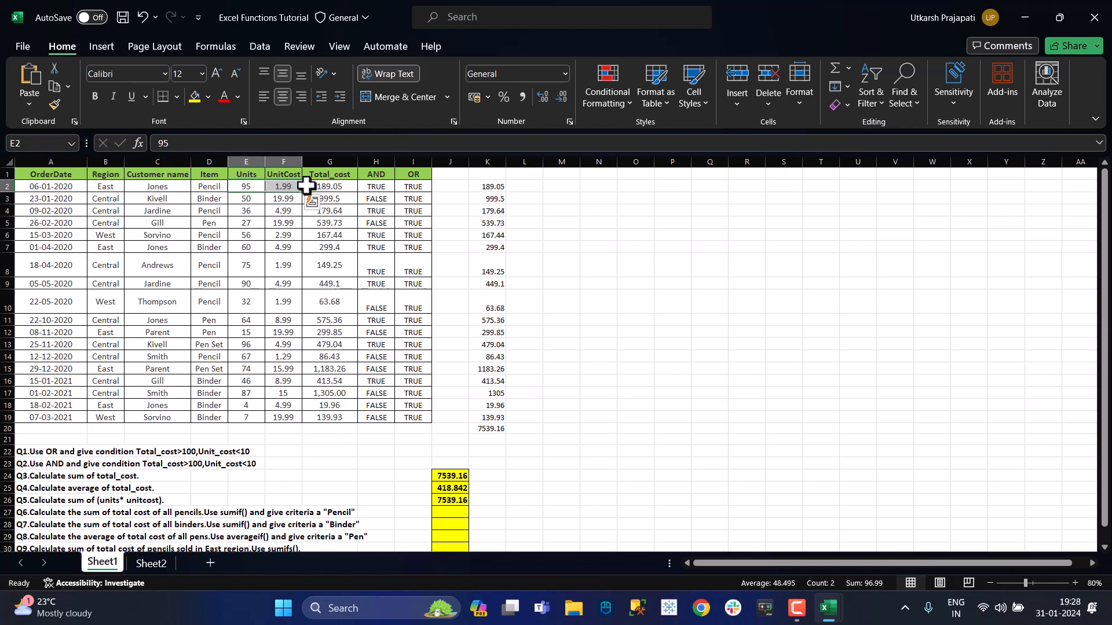
drag(307, 186, 481, 186)
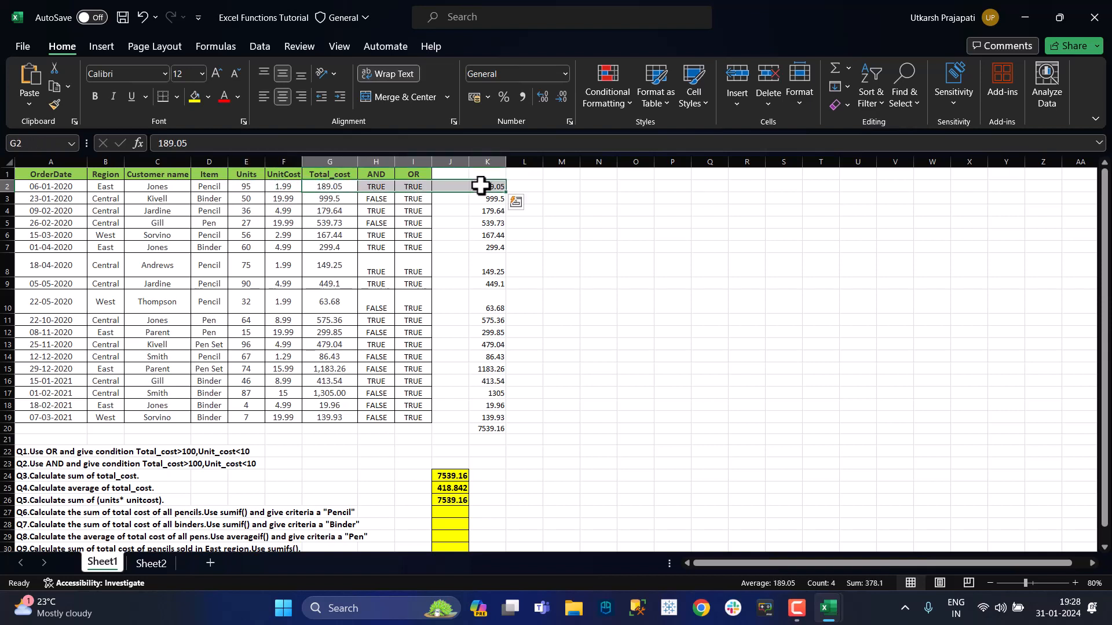
click(481, 185)
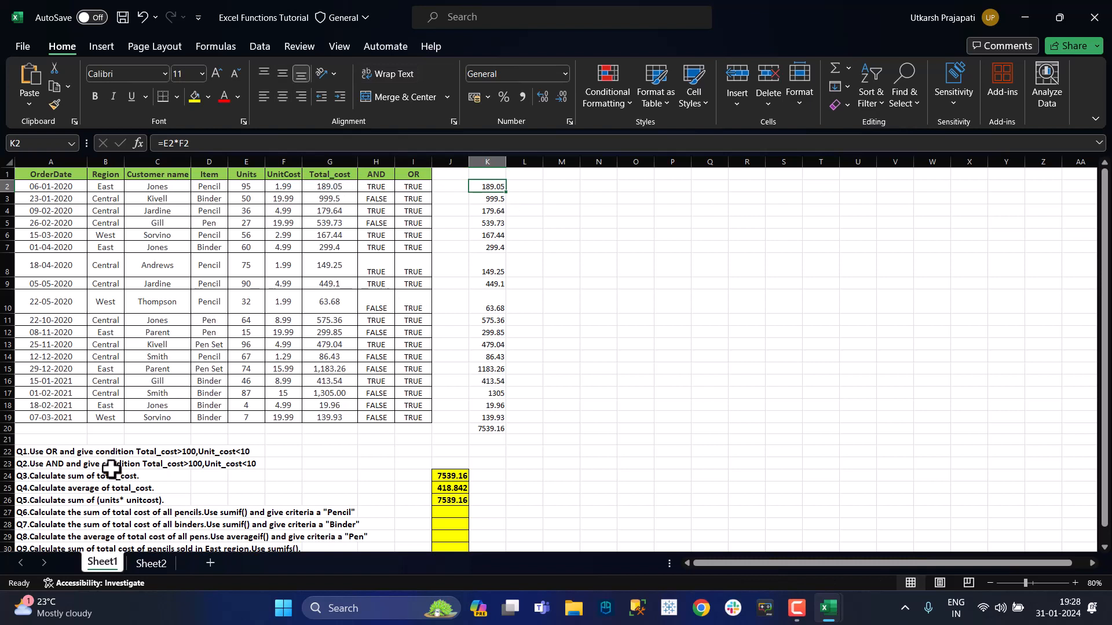
click(41, 501)
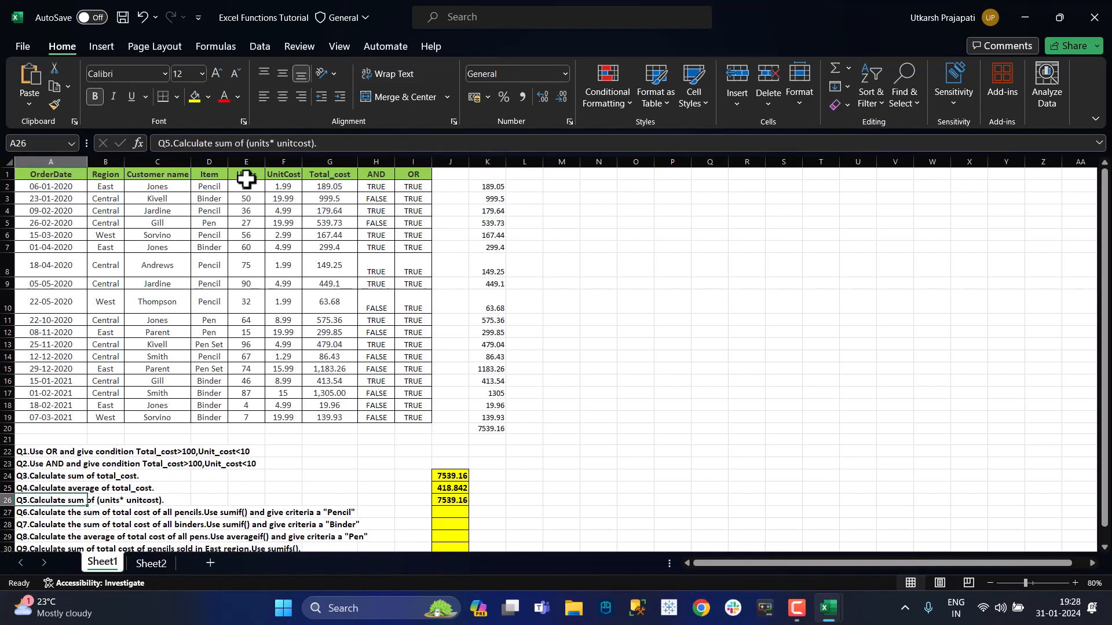
drag(247, 186, 278, 186)
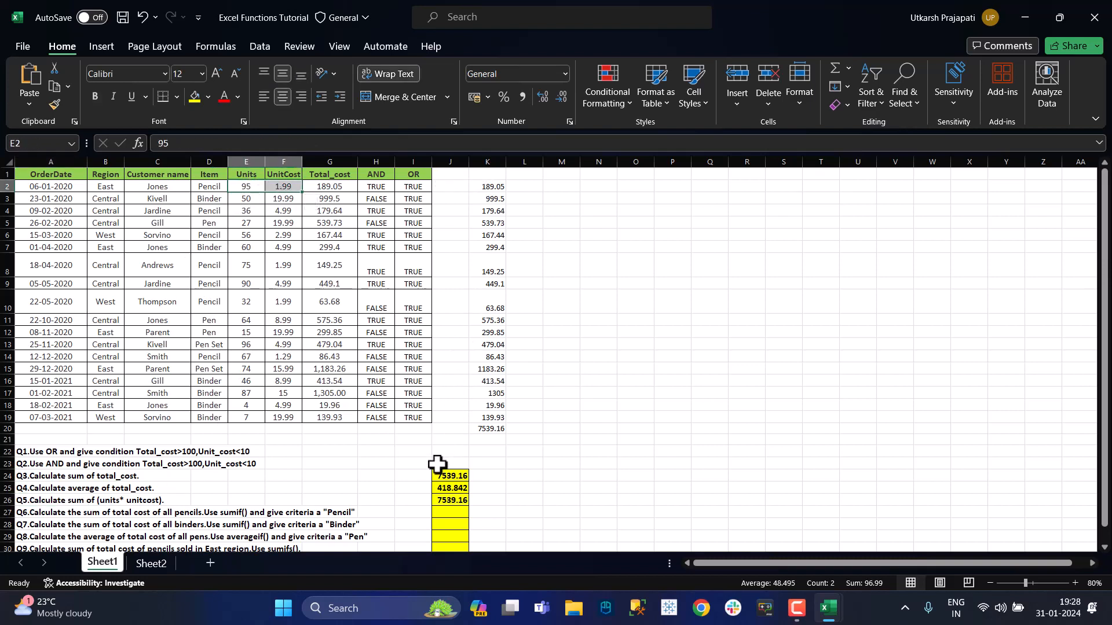
click(443, 502)
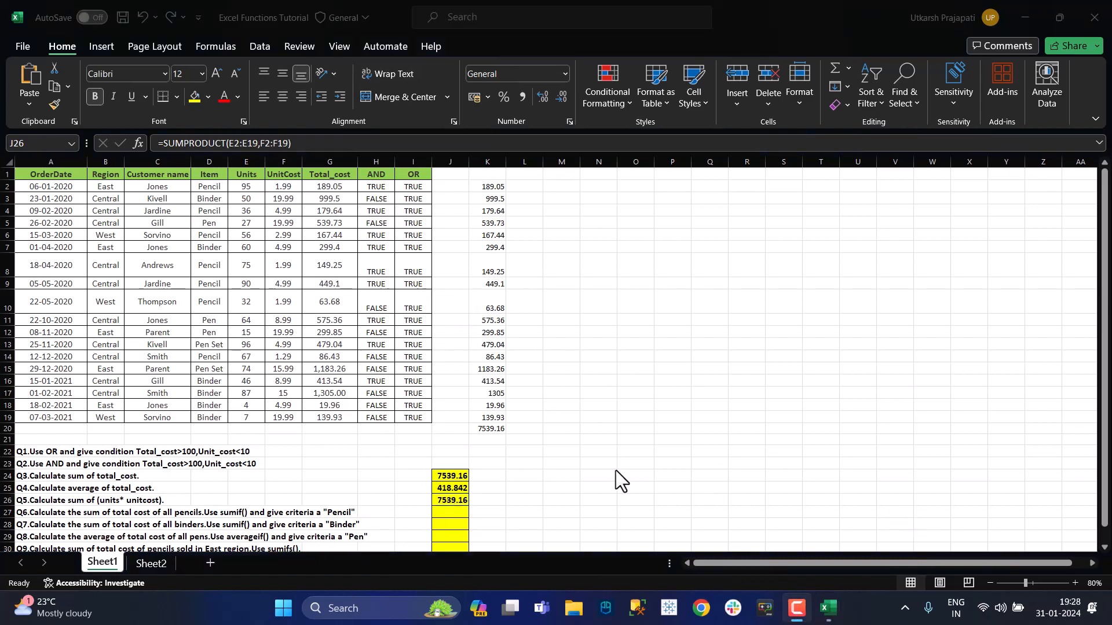
- Select J27, the answer cell for Q6 on the total cost of all pencils
click(445, 511)
scroll(445, 511, down, 2)
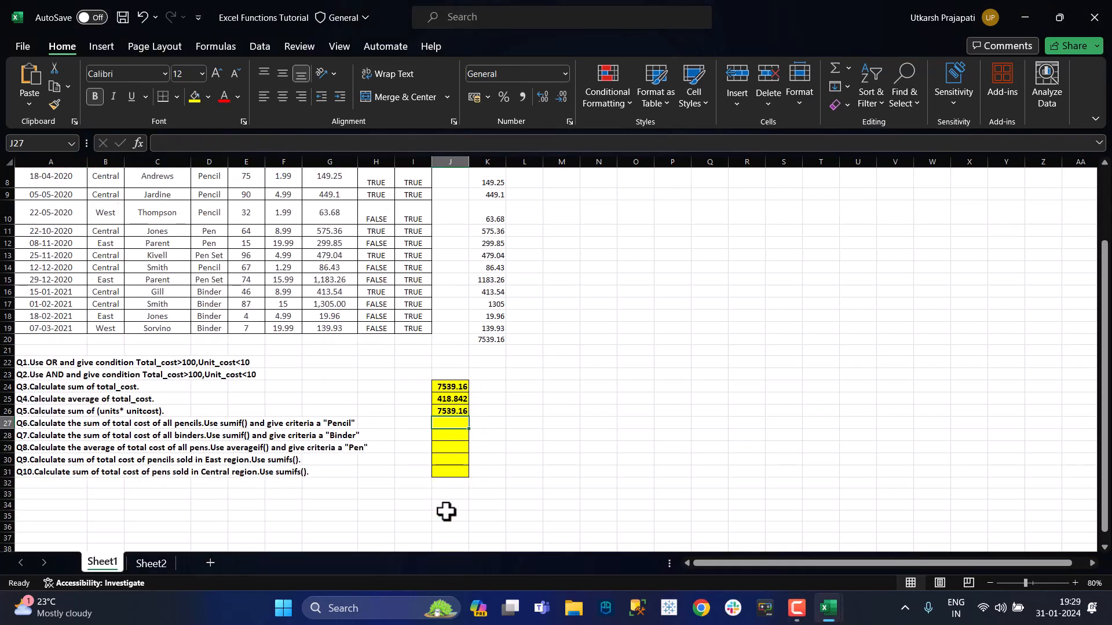